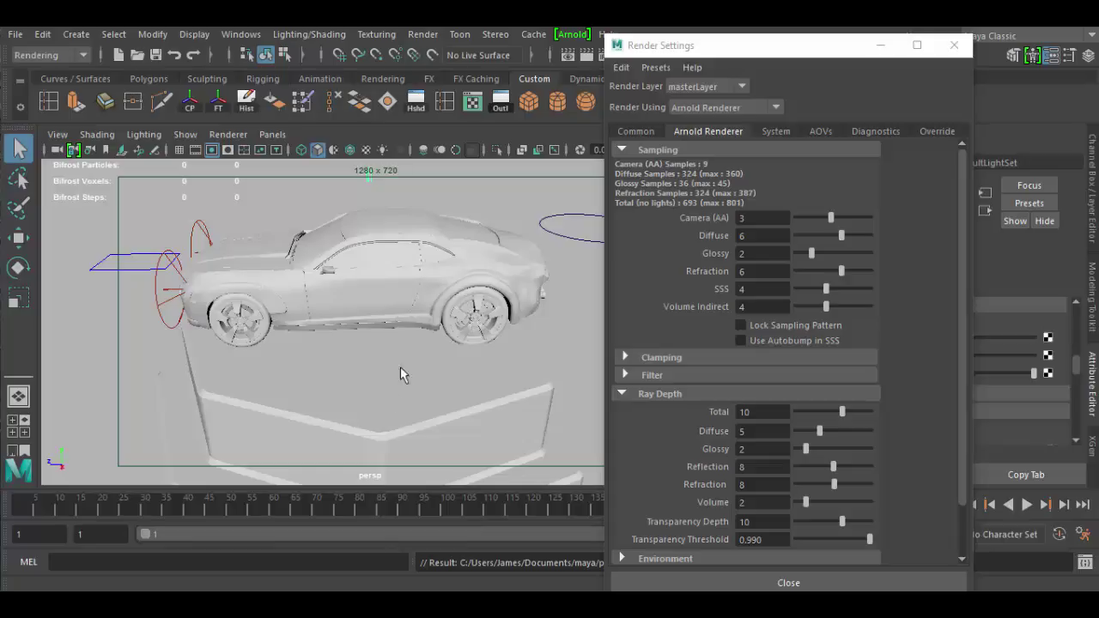
Keep Arnold Renderer as the renderer and reposition the Render Settings window
{"action": "left_click", "coordinate": [713, 111]}
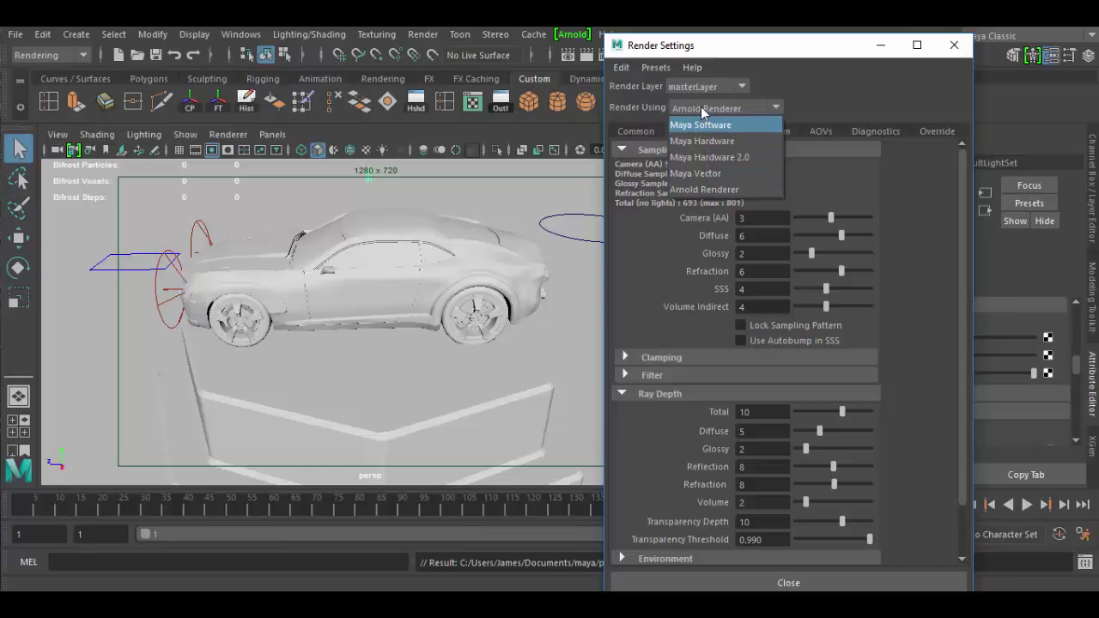
{"action": "left_click", "coordinate": [747, 52]}
{"action": "left_click_drag", "start_coordinate": [740, 52], "coordinate": [814, 54]}
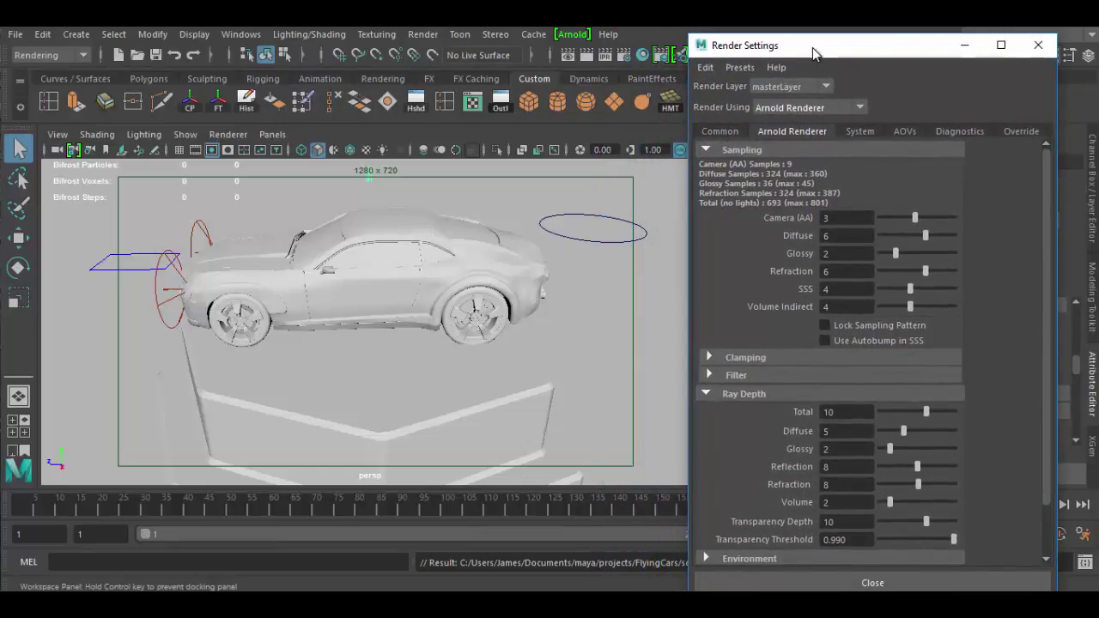
{"action": "left_click", "coordinate": [626, 55]}
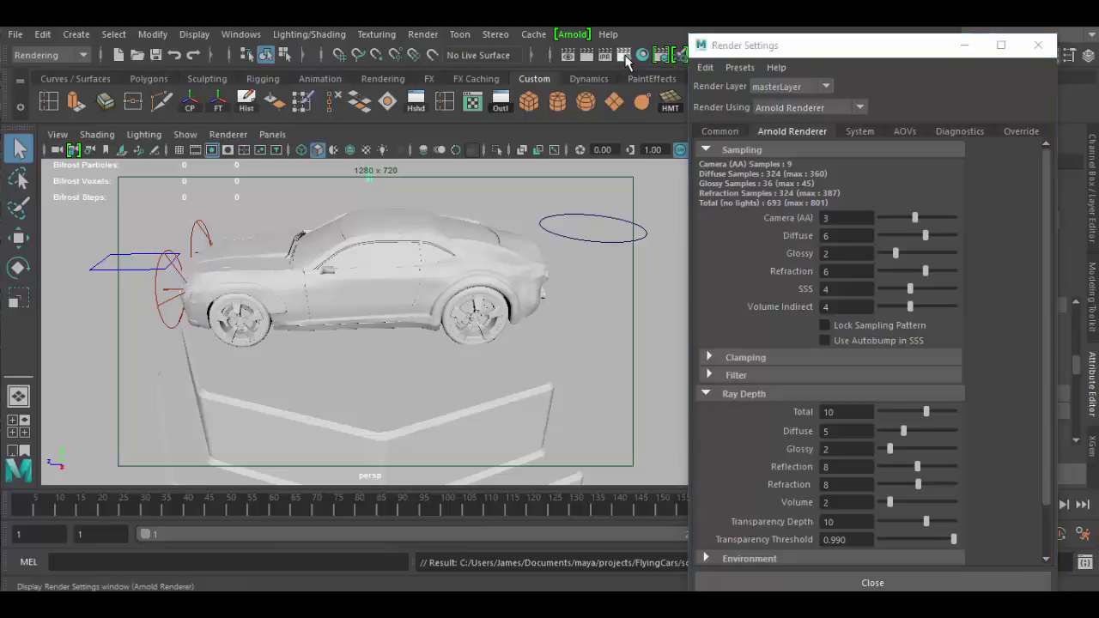
{"action": "left_click_drag", "start_coordinate": [773, 48], "coordinate": [721, 53]}
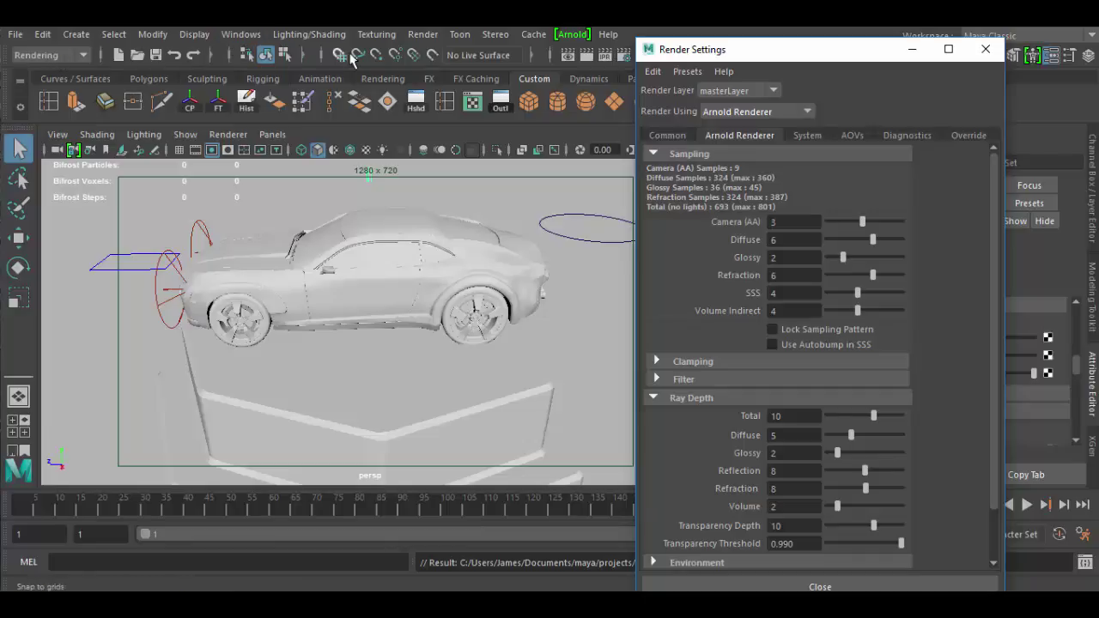
Look through the Rendering menu's commands, then shift the Render Settings window into place
{"action": "left_click", "coordinate": [417, 36]}
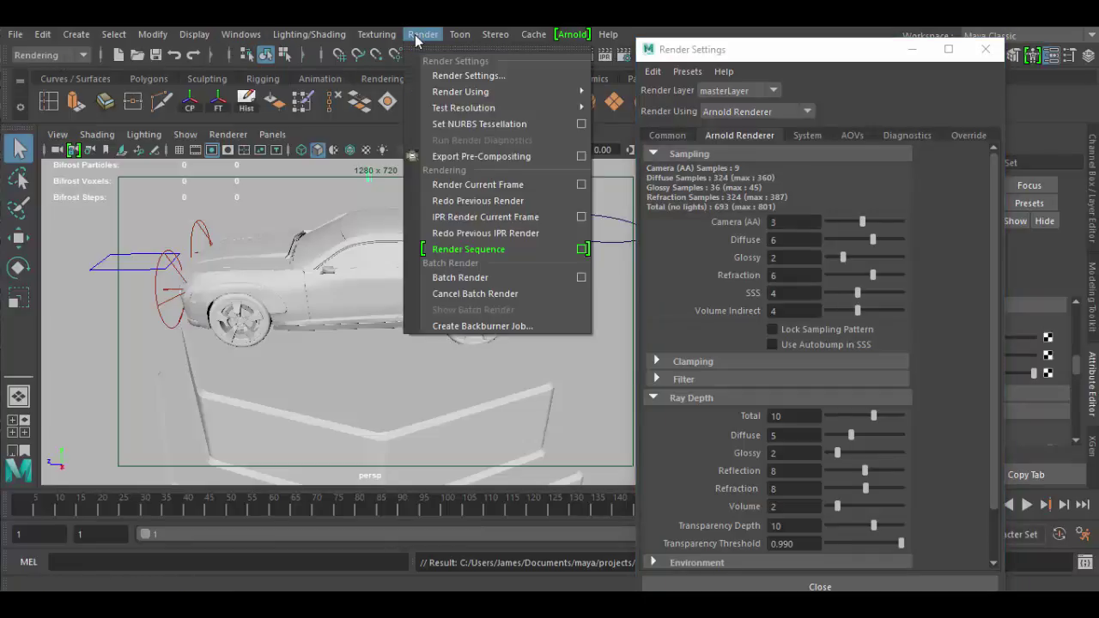
{"action": "left_click", "coordinate": [420, 36]}
{"action": "left_click", "coordinate": [421, 36]}
{"action": "left_click", "coordinate": [761, 49]}
{"action": "left_click_drag", "start_coordinate": [761, 49], "coordinate": [700, 40]}
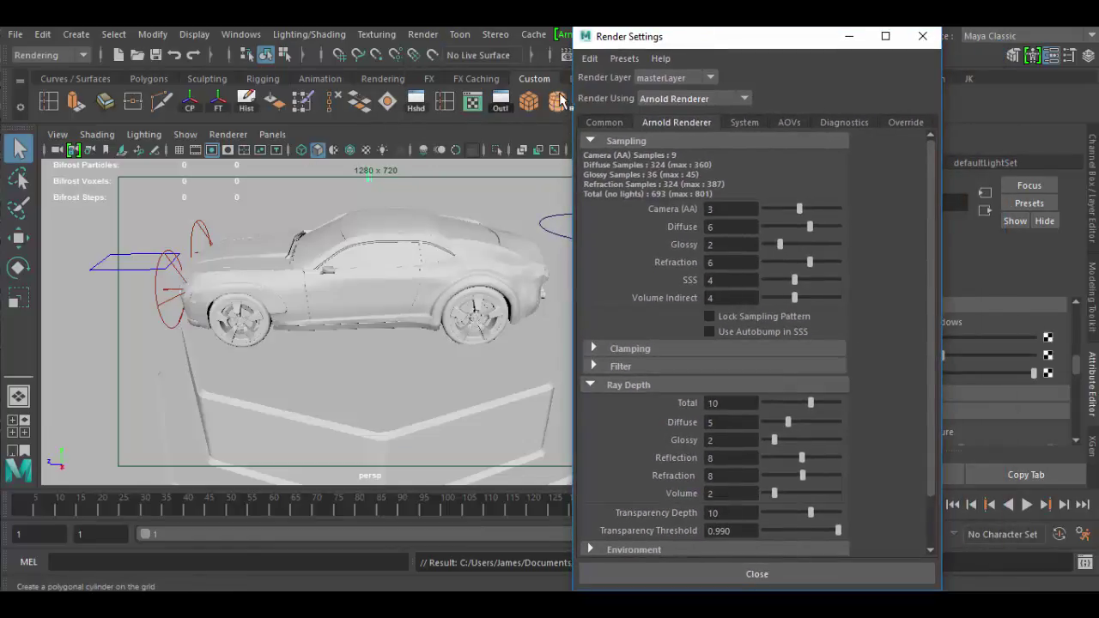
{"action": "left_click_drag", "start_coordinate": [677, 44], "coordinate": [823, 31]}
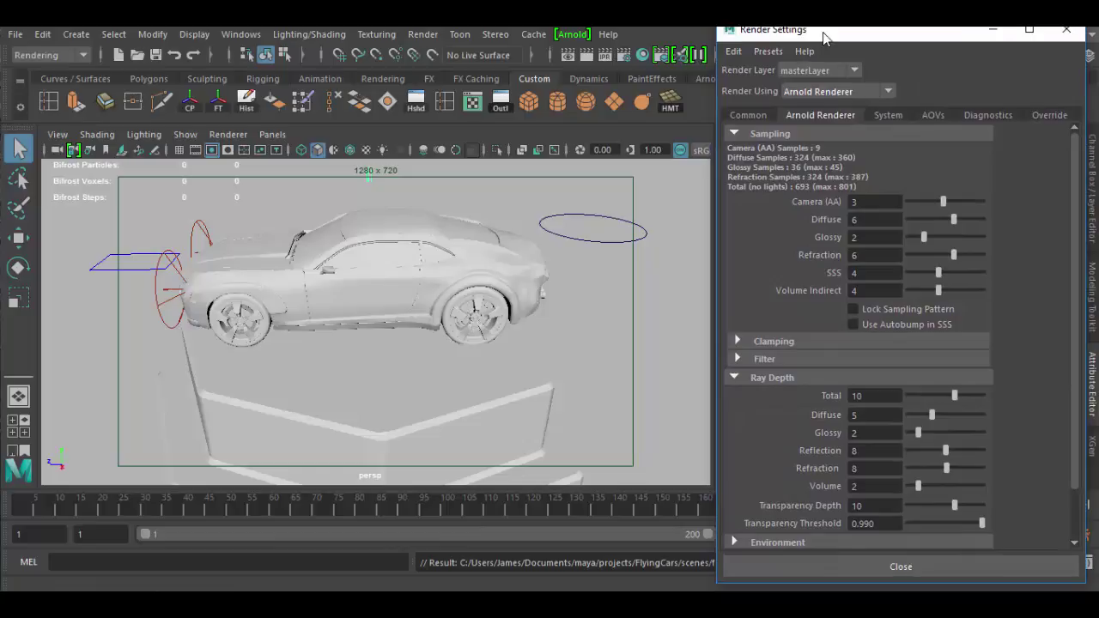
{"action": "left_click", "coordinate": [438, 36]}
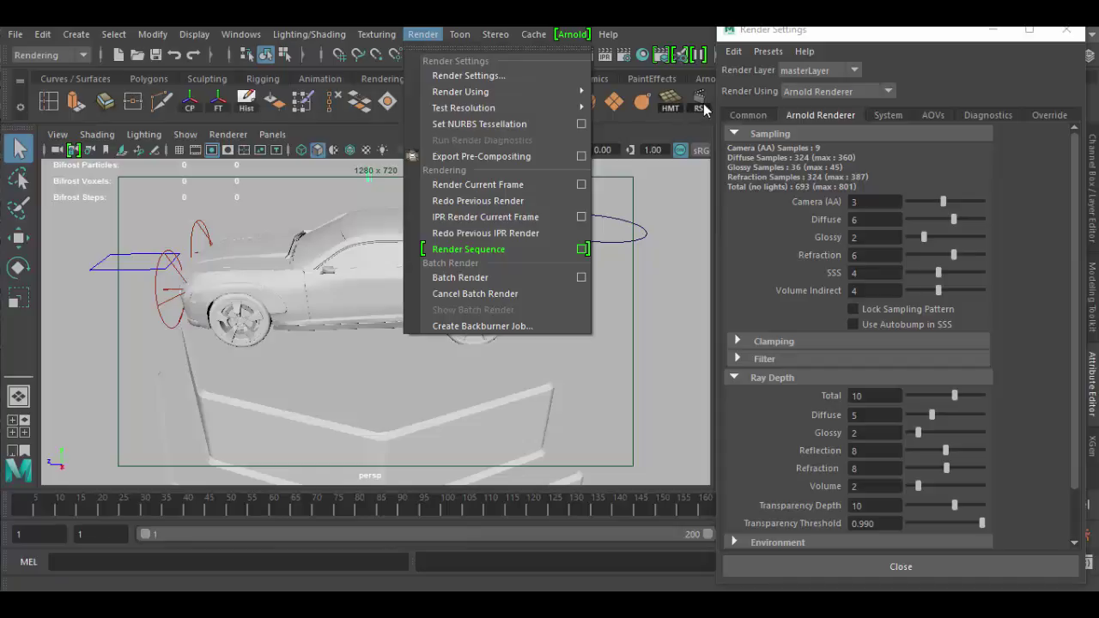
{"action": "left_click", "coordinate": [847, 51]}
{"action": "left_click_drag", "start_coordinate": [825, 34], "coordinate": [736, 38]}
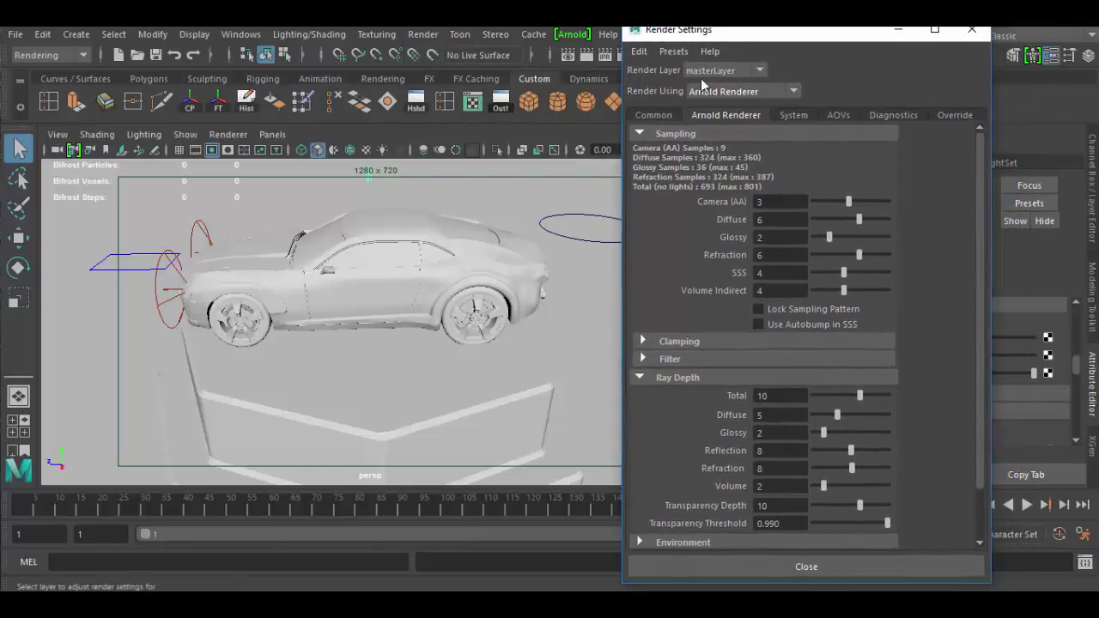
On the Common tab, check the image size, keeping the HD_720 preset at 1280 × 720
{"action": "left_click", "coordinate": [657, 115]}
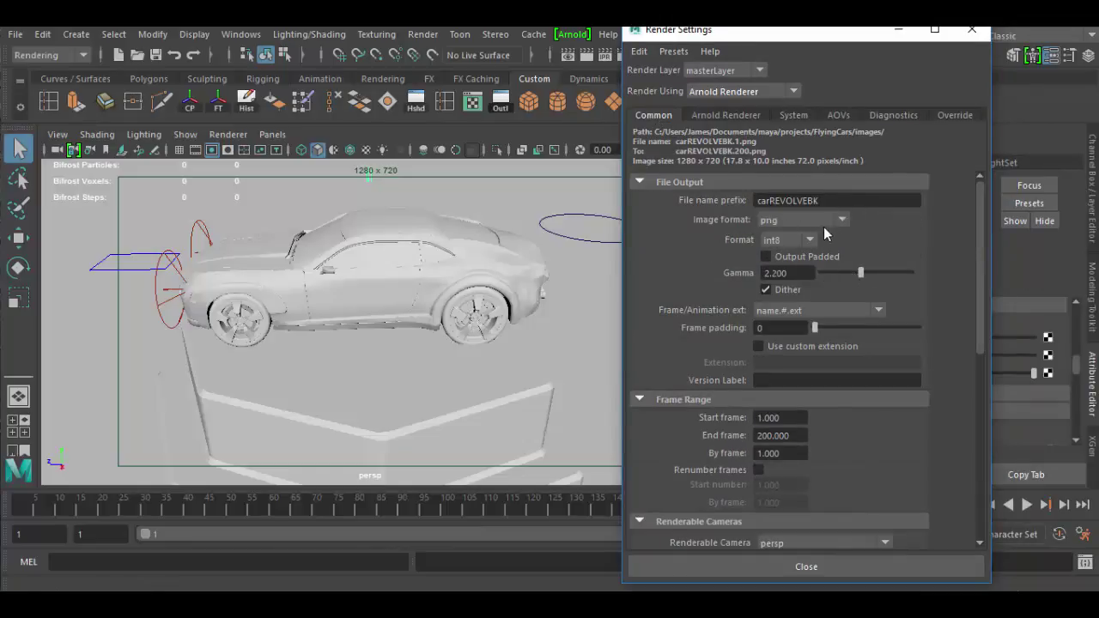
{"action": "scroll", "coordinate": [800, 437], "scroll_direction": "down", "scroll_amount": 4}
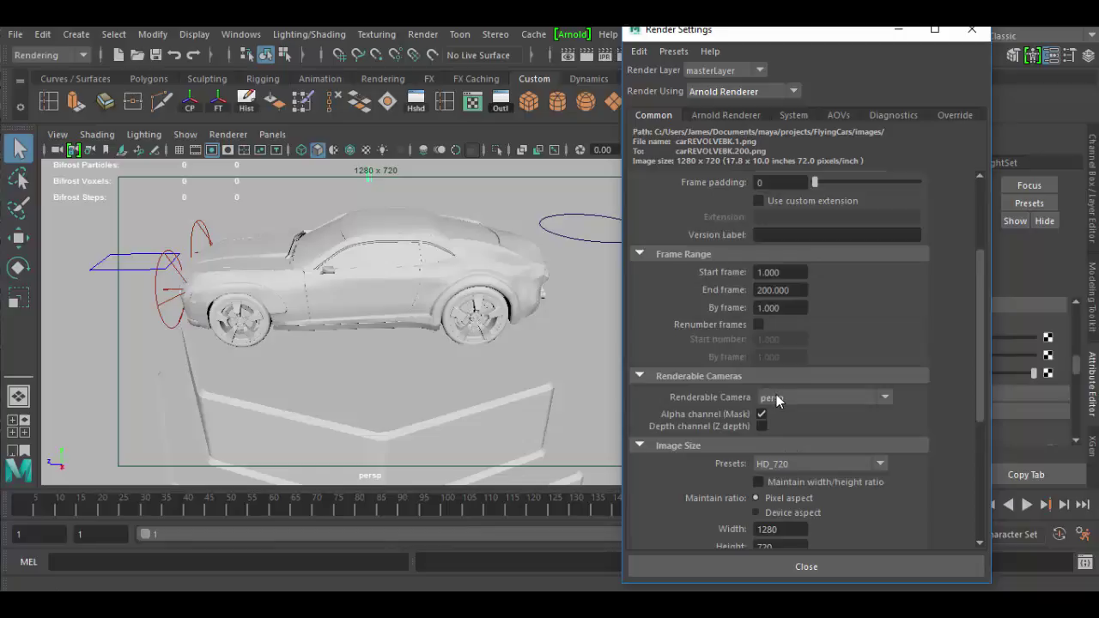
{"action": "scroll", "coordinate": [776, 397], "scroll_direction": "down", "scroll_amount": 4}
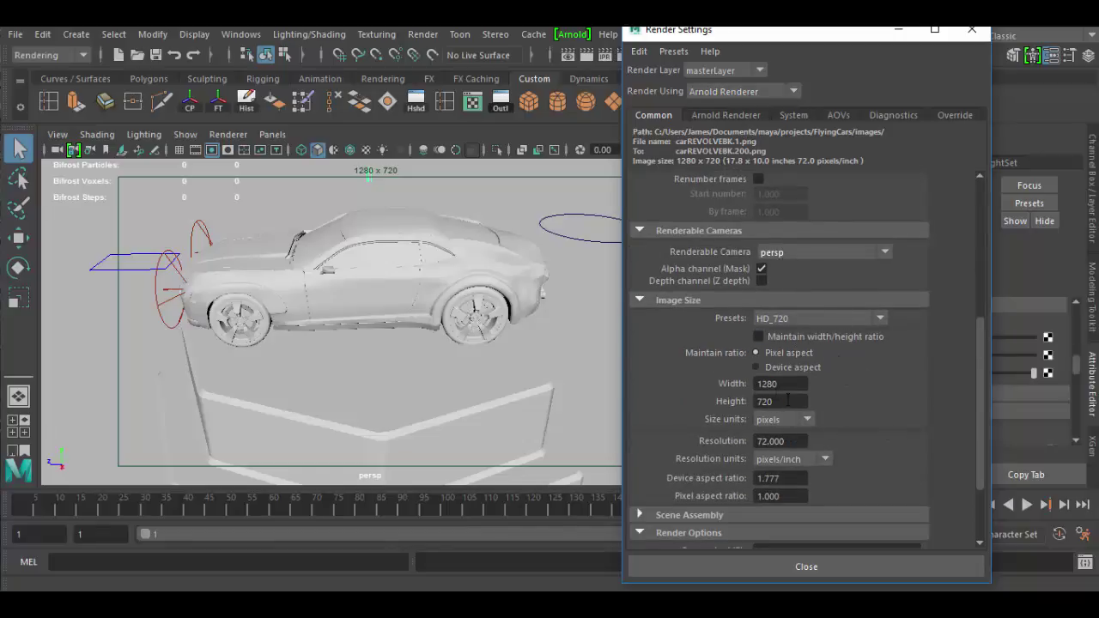
{"action": "double_click", "coordinate": [786, 387]}
{"action": "key", "text": "Tab"}
{"action": "left_click", "coordinate": [873, 320]}
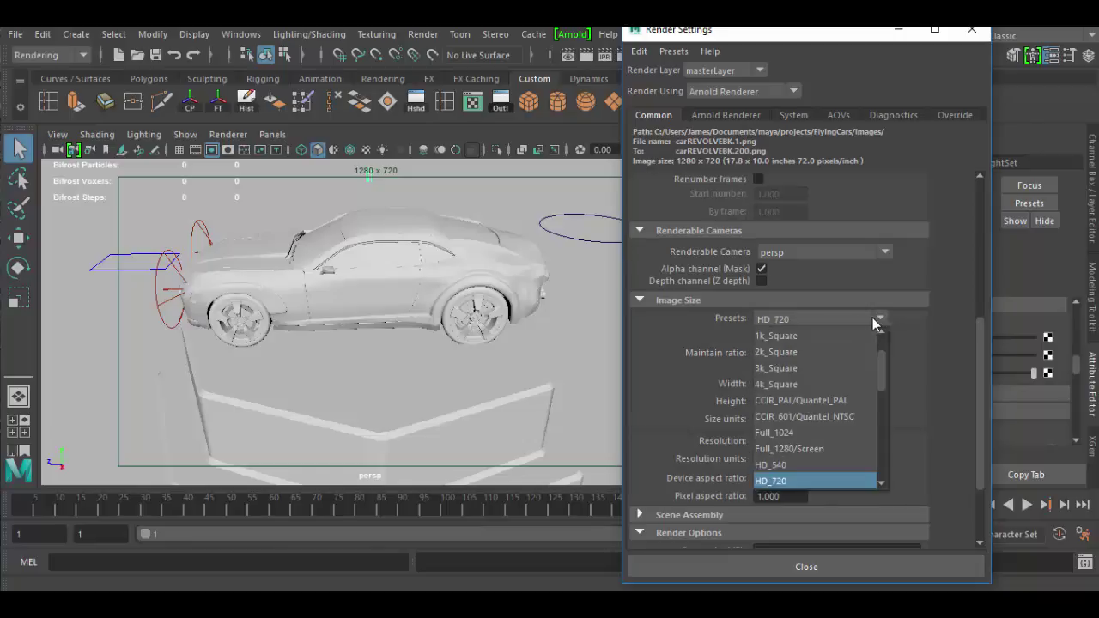
{"action": "left_click", "coordinate": [902, 332]}
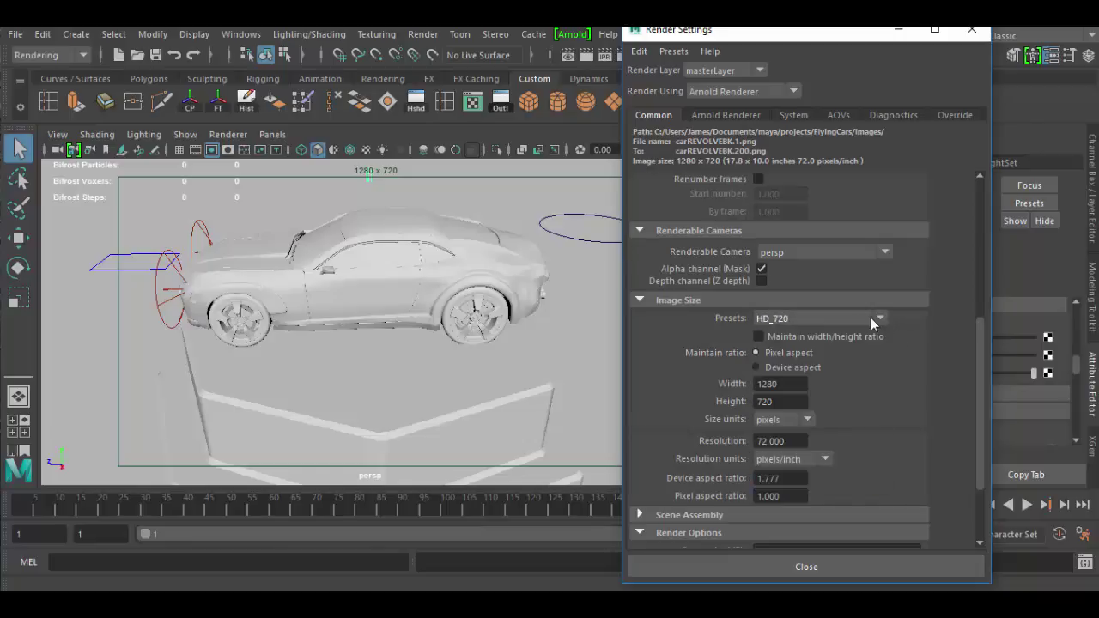
{"action": "scroll", "coordinate": [859, 411], "scroll_direction": "down", "scroll_amount": 3}
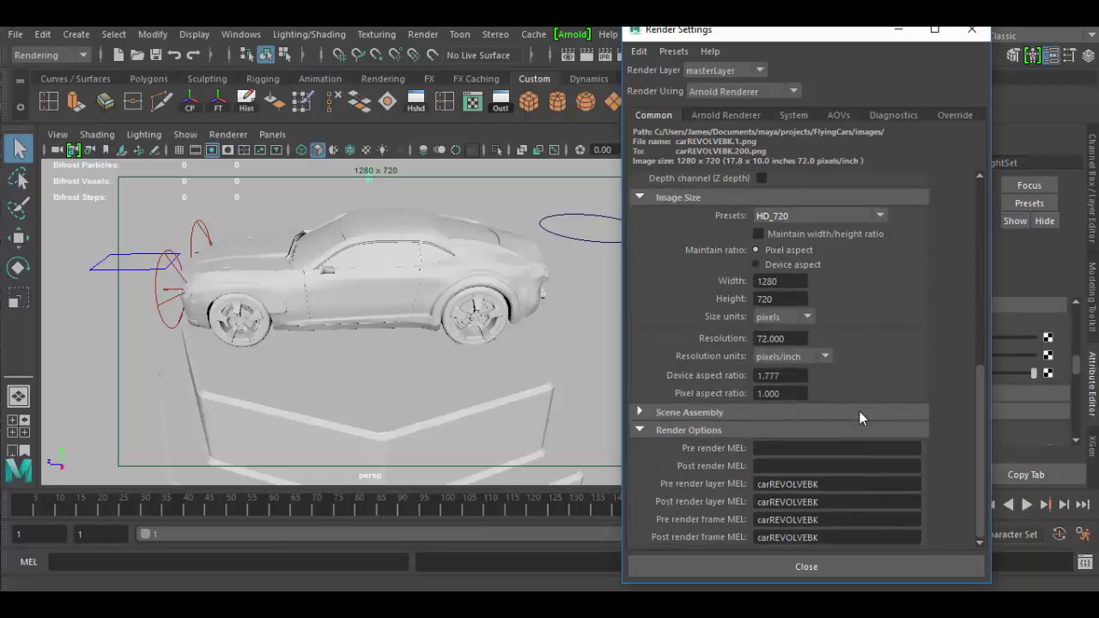
{"action": "scroll", "coordinate": [703, 420], "scroll_direction": "up", "scroll_amount": 10}
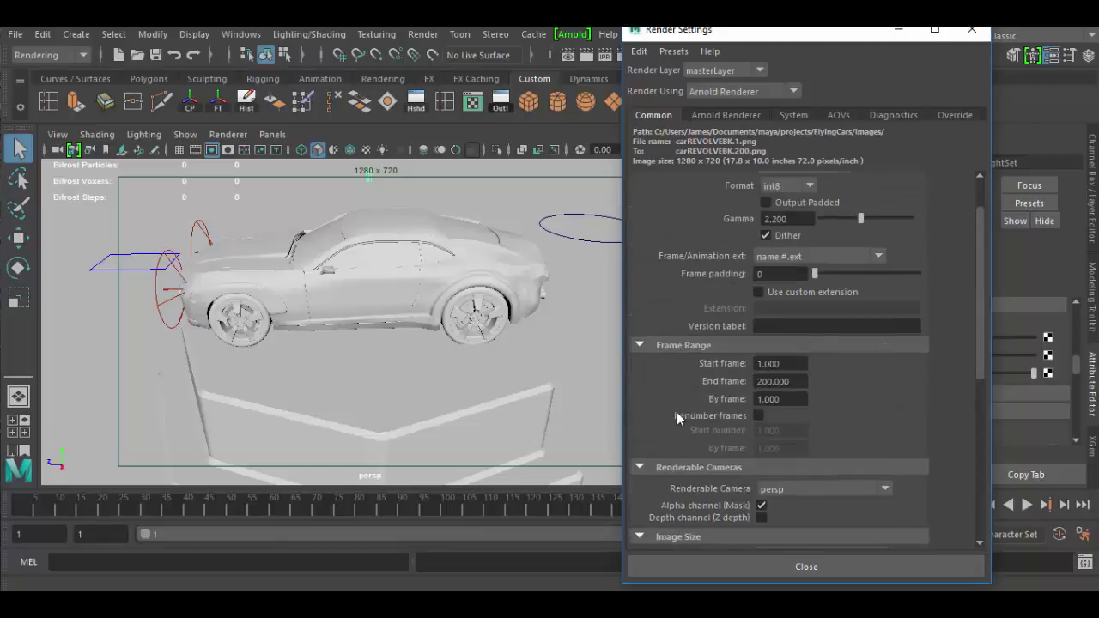
Keep name.#.ext frame naming, trying frame padding 2 before resetting it to 0
{"action": "left_click", "coordinate": [869, 310]}
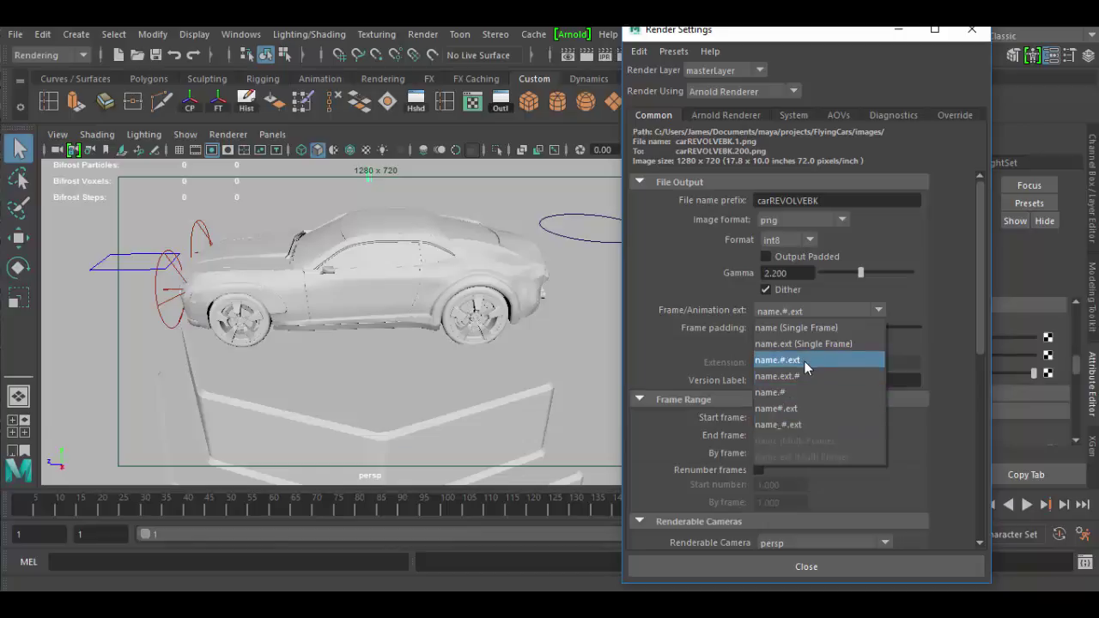
{"action": "left_click", "coordinate": [902, 292]}
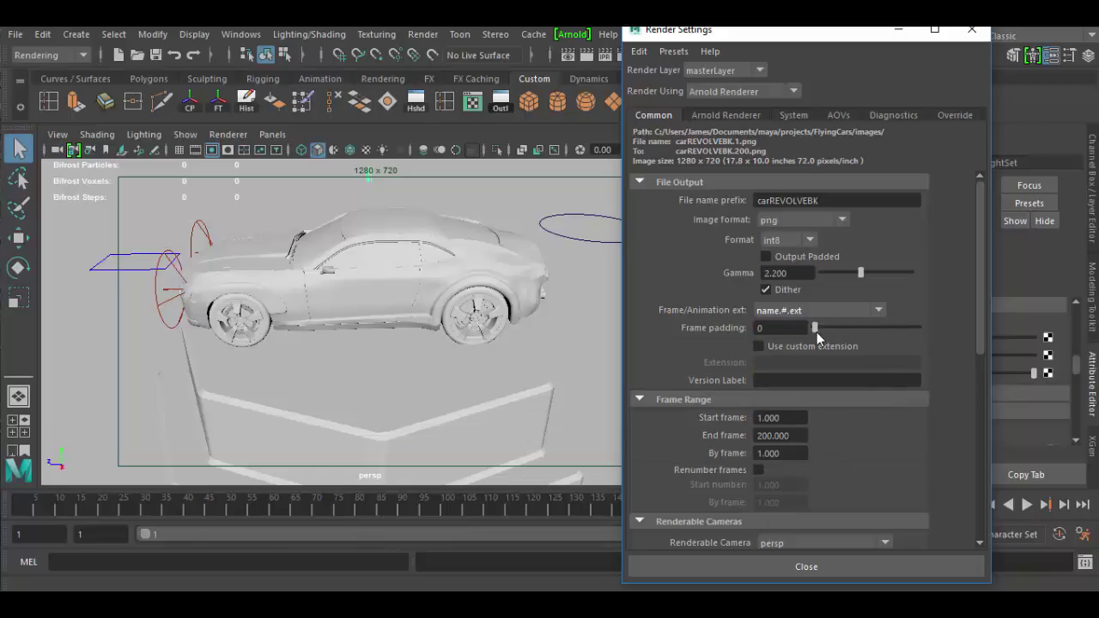
{"action": "left_click_drag", "start_coordinate": [815, 329], "coordinate": [855, 326]}
{"action": "left_click_drag", "start_coordinate": [856, 327], "coordinate": [805, 330]}
Check the frame range 1 to 200 and play back the car animation
{"action": "left_click", "coordinate": [788, 418]}
{"action": "left_click", "coordinate": [798, 435]}
{"action": "key", "text": "alt+v"}
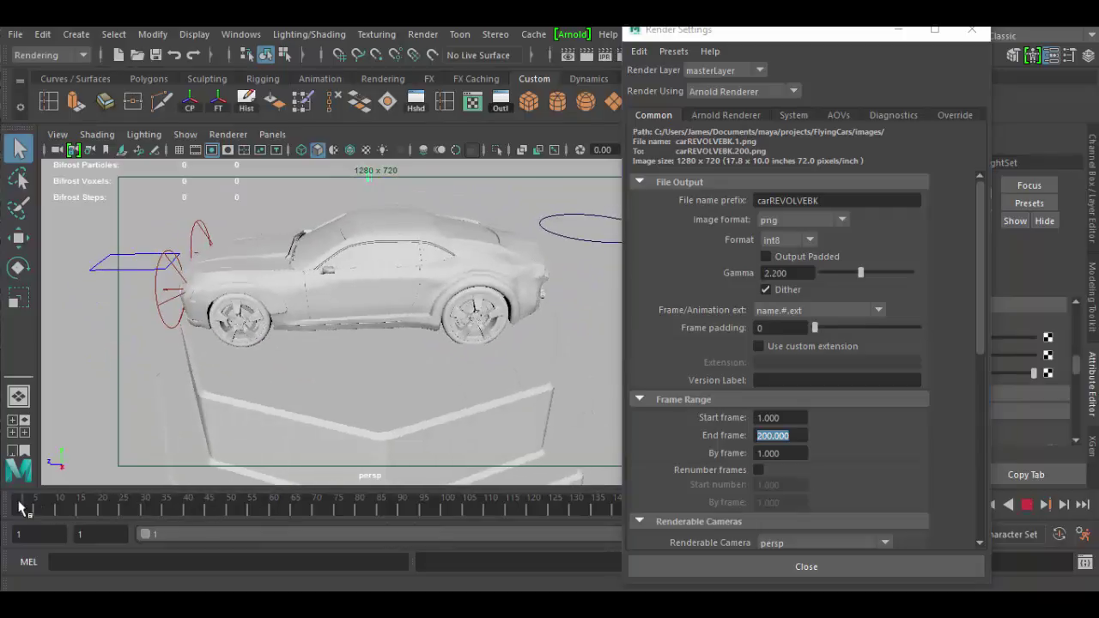
{"action": "key", "text": "alt+v"}
{"action": "scroll", "coordinate": [686, 270], "scroll_direction": "down", "scroll_amount": 10}
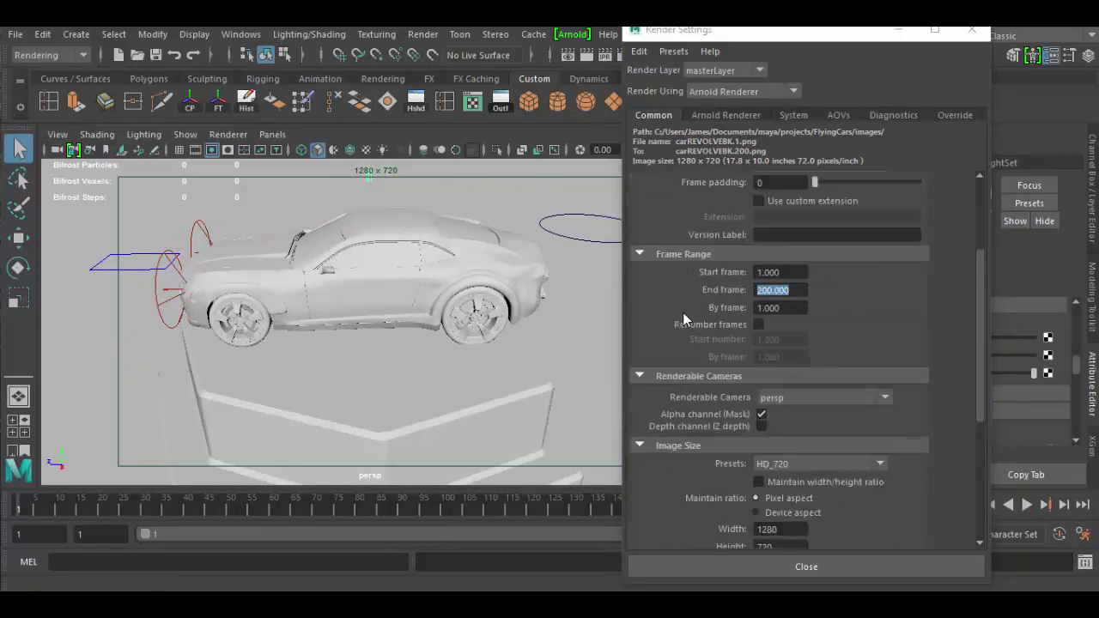
{"action": "scroll", "coordinate": [702, 374], "scroll_direction": "up", "scroll_amount": 10}
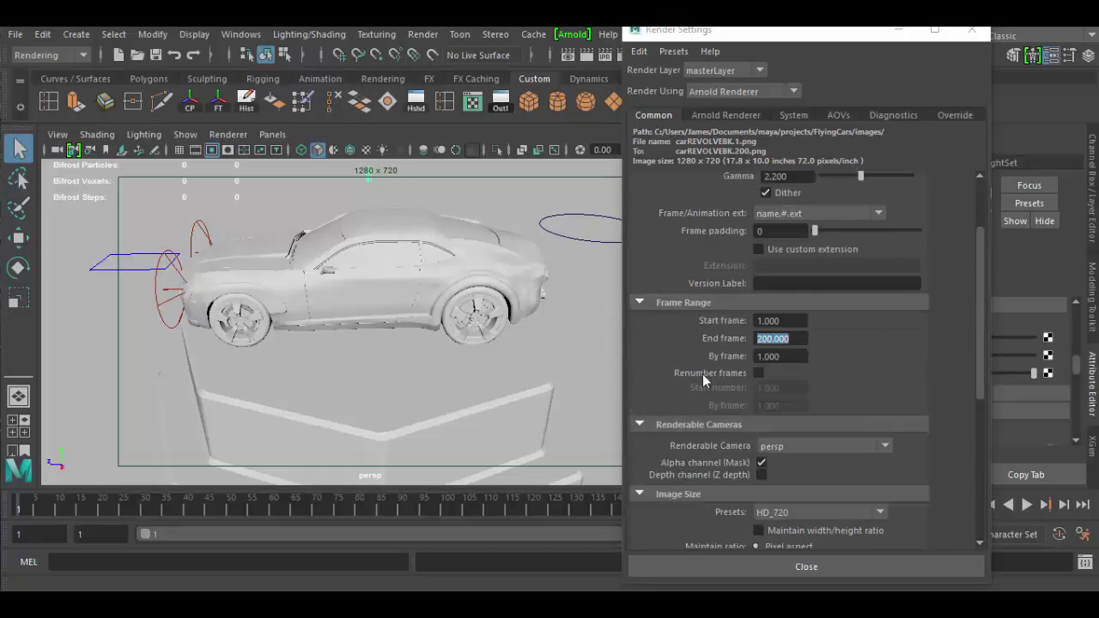
Check initial sampling level 3 under System, go back to Arnold Renderer, and lower the window
{"action": "left_click", "coordinate": [794, 115]}
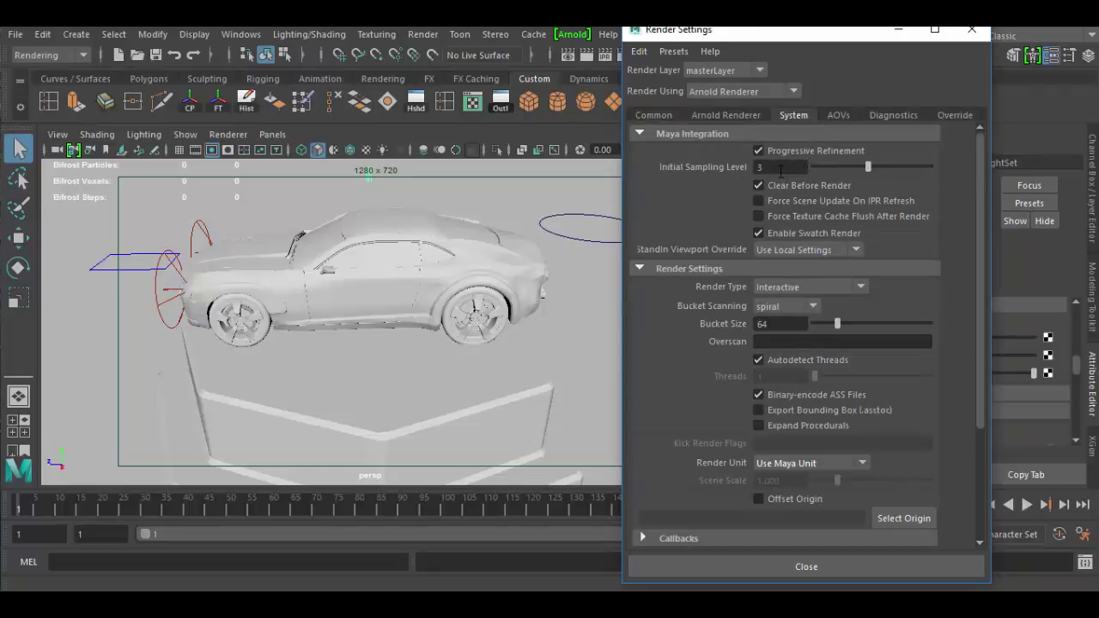
{"action": "left_click_drag", "start_coordinate": [780, 168], "coordinate": [721, 172]}
{"action": "left_click", "coordinate": [725, 115]}
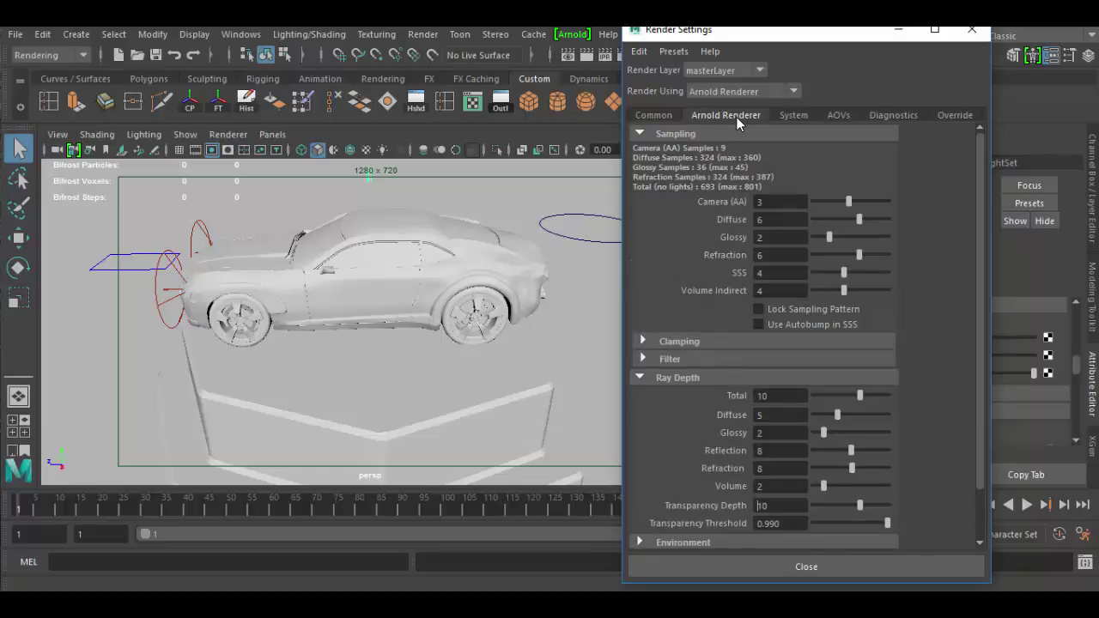
{"action": "left_click_drag", "start_coordinate": [757, 35], "coordinate": [442, 351]}
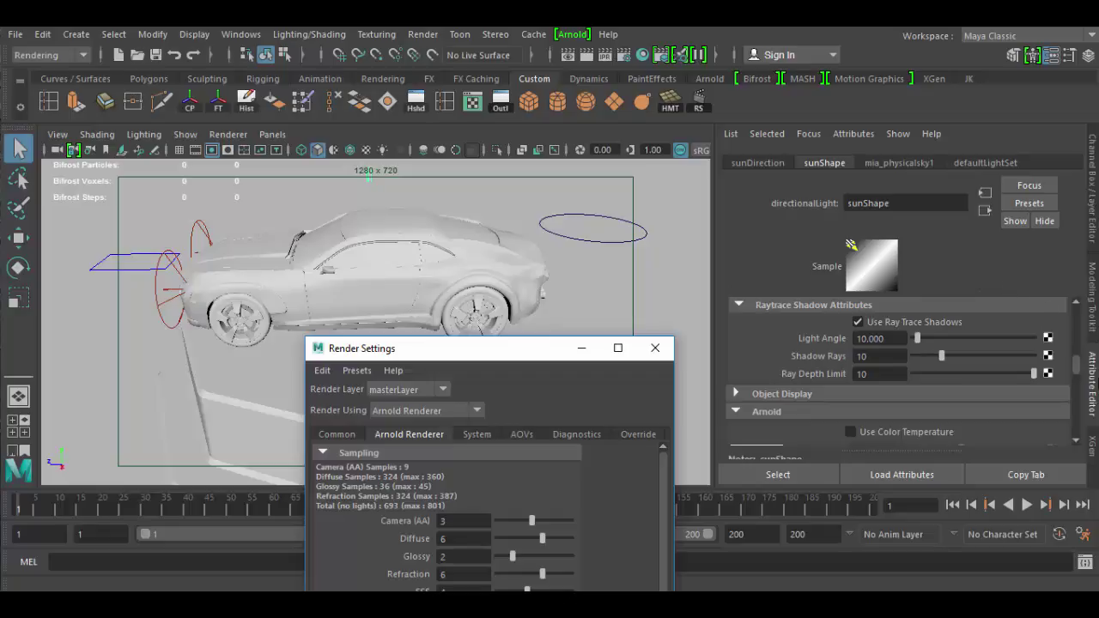
{"action": "left_click_drag", "start_coordinate": [1080, 371], "coordinate": [1080, 319]}
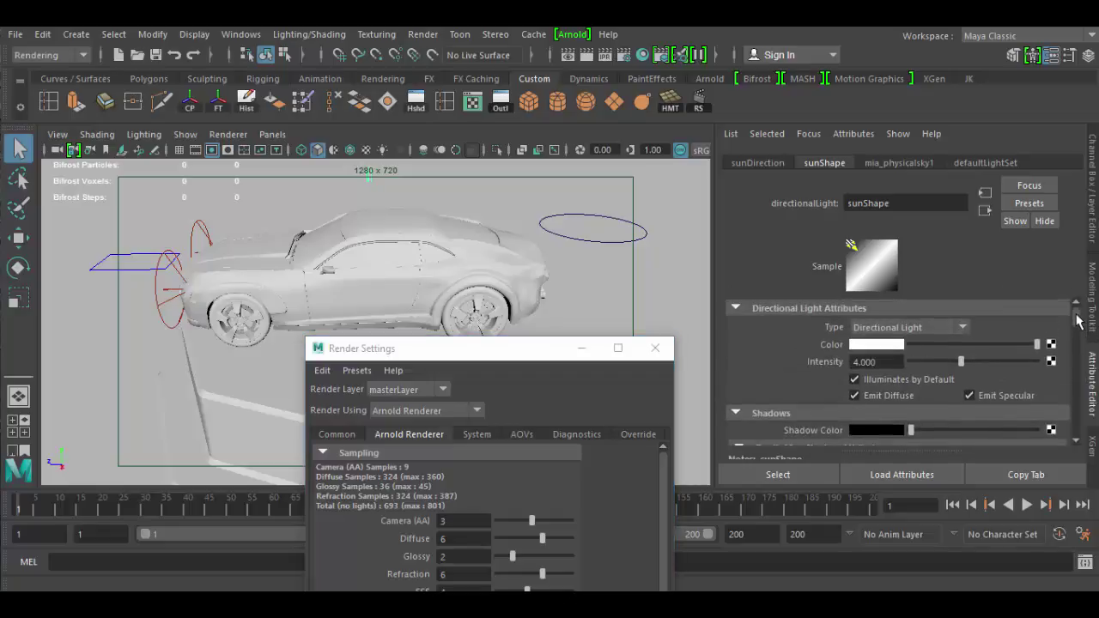
{"action": "left_click_drag", "start_coordinate": [1080, 320], "coordinate": [1080, 362]}
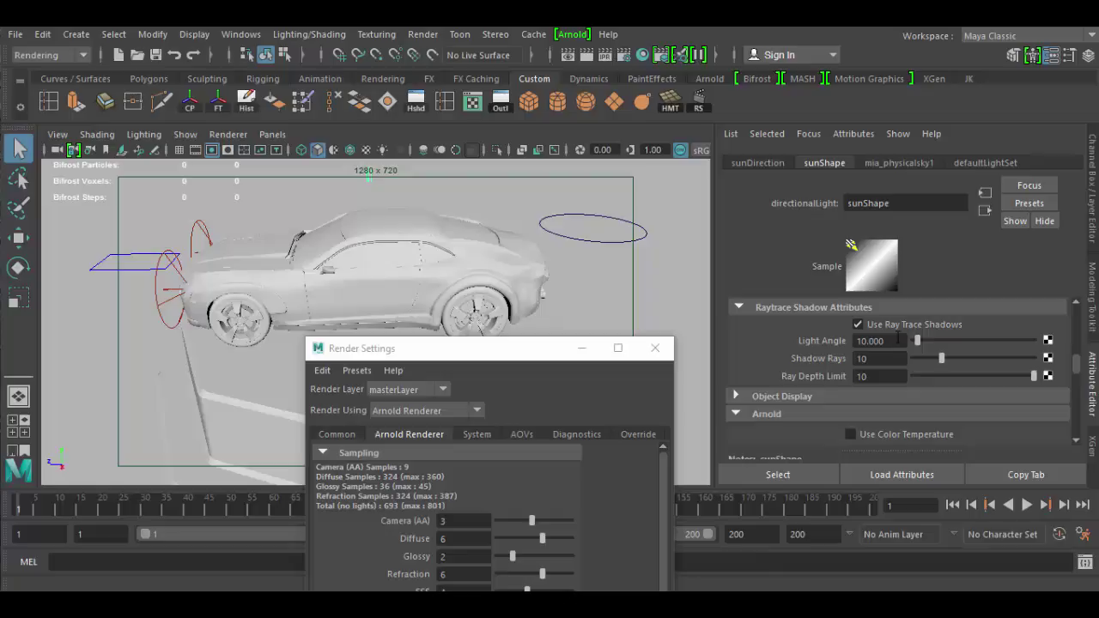
{"action": "left_click_drag", "start_coordinate": [898, 340], "coordinate": [807, 338]}
{"action": "left_click_drag", "start_coordinate": [874, 358], "coordinate": [825, 374]}
{"action": "left_click_drag", "start_coordinate": [513, 346], "coordinate": [794, 48]}
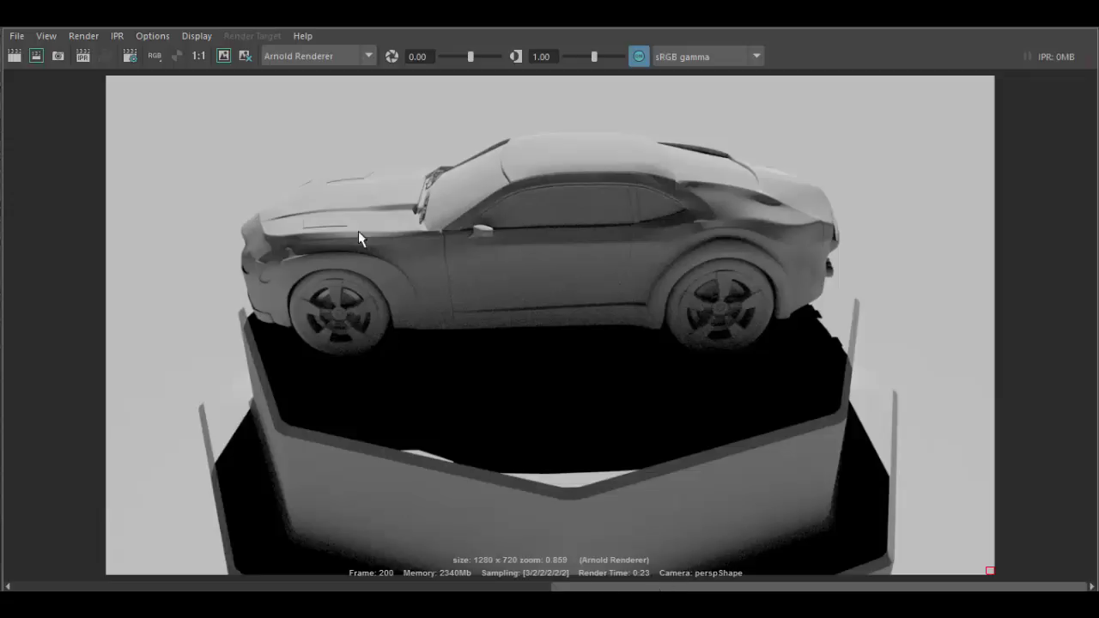
Compare the finished car render with the earlier stored render, then close Render View
{"action": "scroll", "coordinate": [355, 269], "scroll_direction": "up", "scroll_amount": 3}
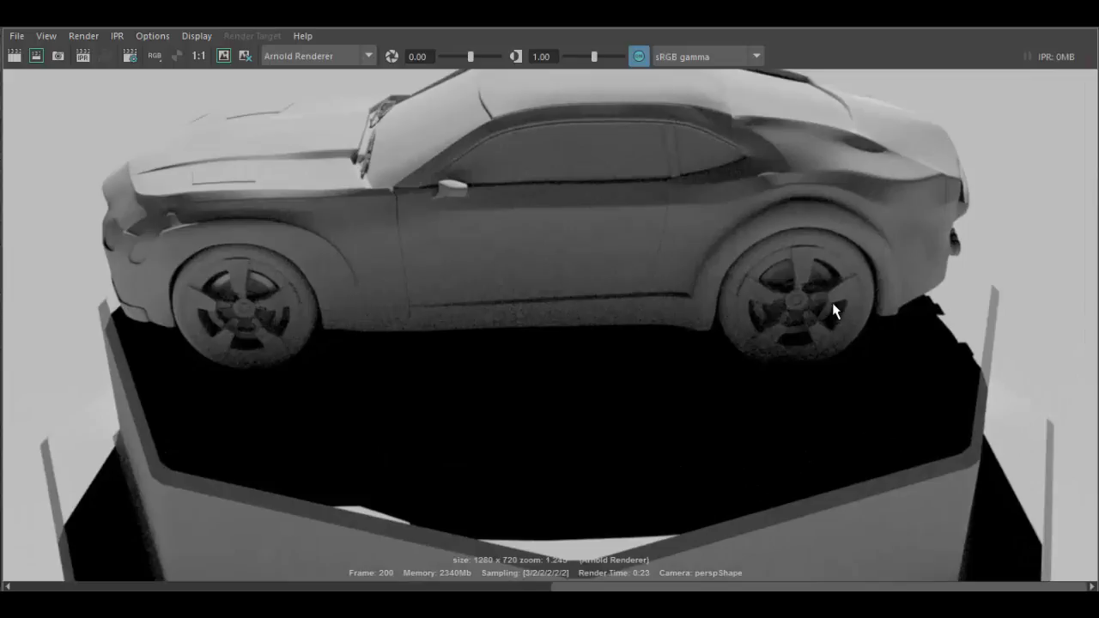
{"action": "scroll", "coordinate": [832, 309], "scroll_direction": "down", "scroll_amount": 1}
{"action": "scroll", "coordinate": [832, 303], "scroll_direction": "down", "scroll_amount": 1}
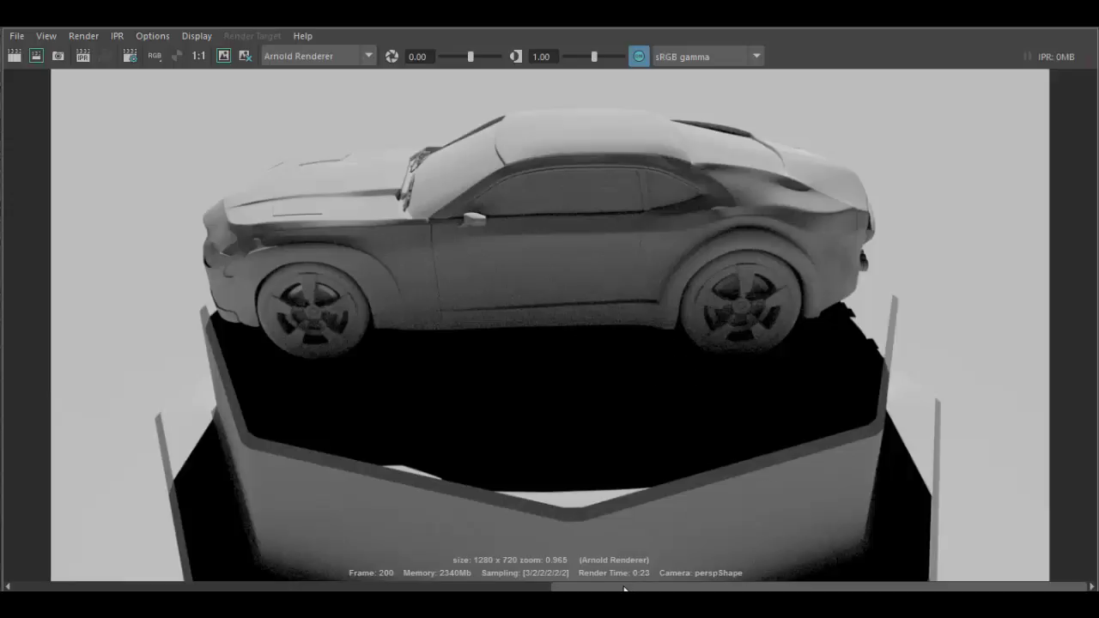
{"action": "left_click", "coordinate": [324, 586]}
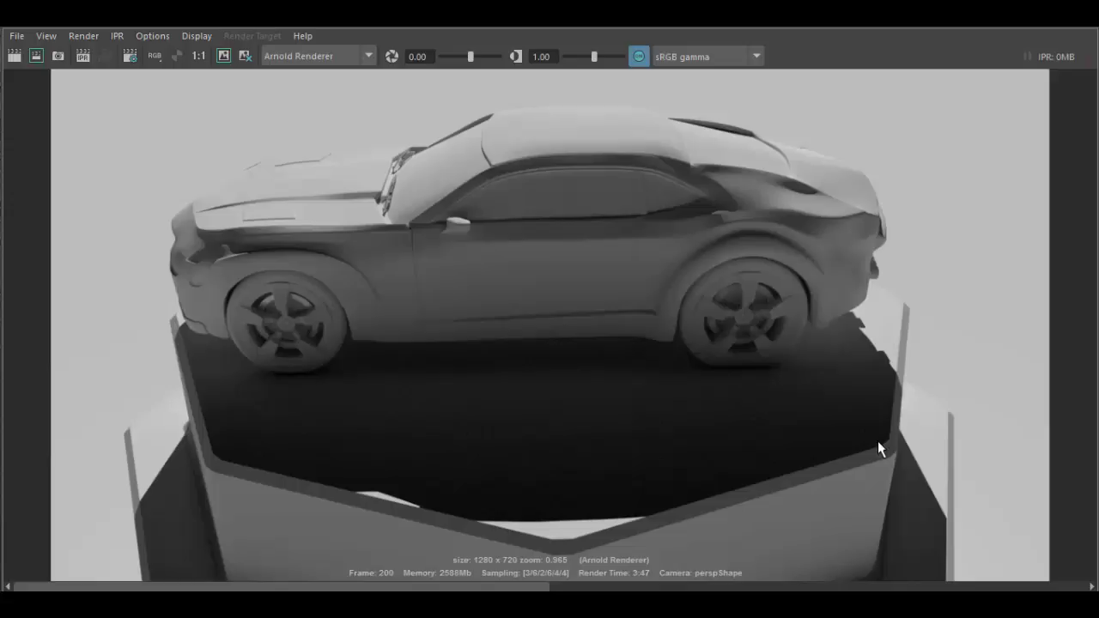
{"action": "left_click", "coordinate": [1006, 24]}
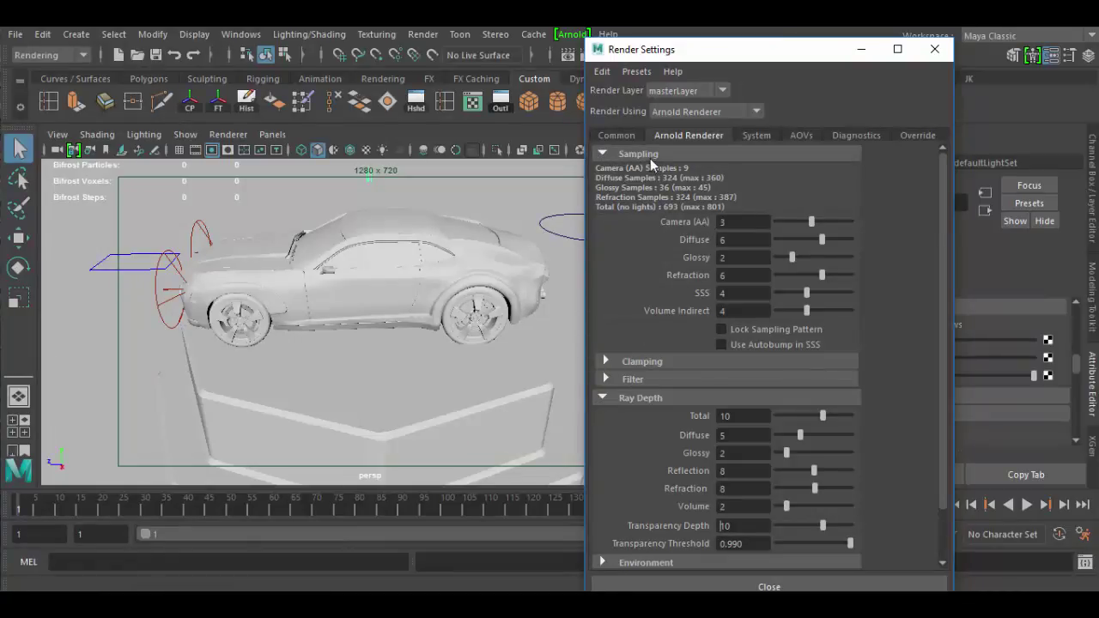
{"action": "double_click", "coordinate": [737, 243]}
{"action": "double_click", "coordinate": [748, 275]}
{"action": "double_click", "coordinate": [743, 293]}
{"action": "double_click", "coordinate": [730, 309]}
{"action": "left_click", "coordinate": [600, 73]}
{"action": "mouse_move", "coordinate": [633, 73]}
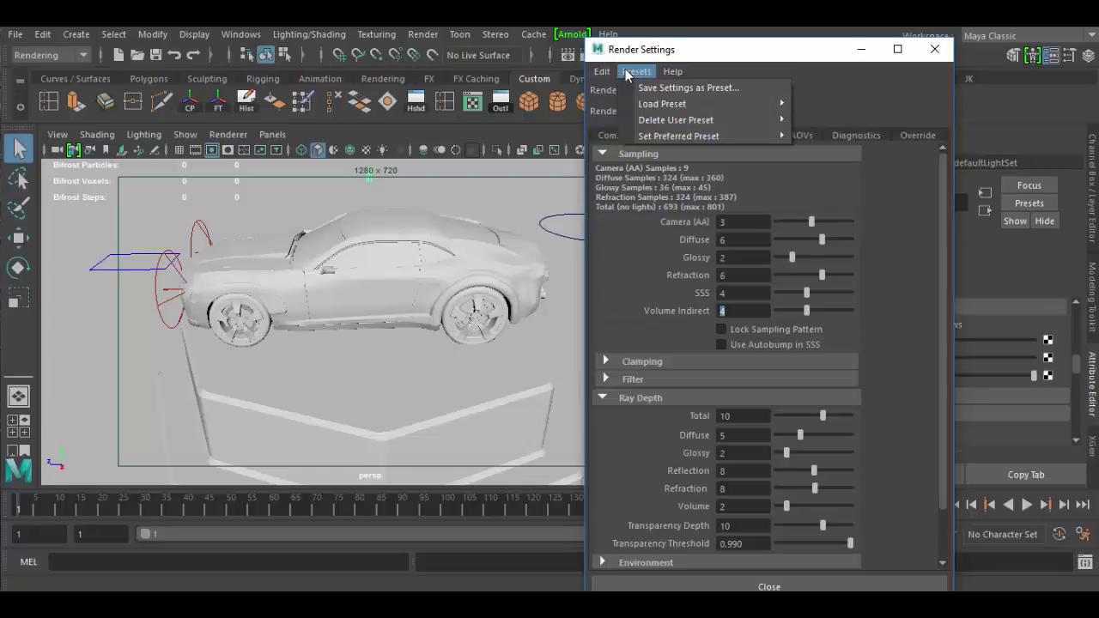
{"action": "mouse_move", "coordinate": [687, 77]}
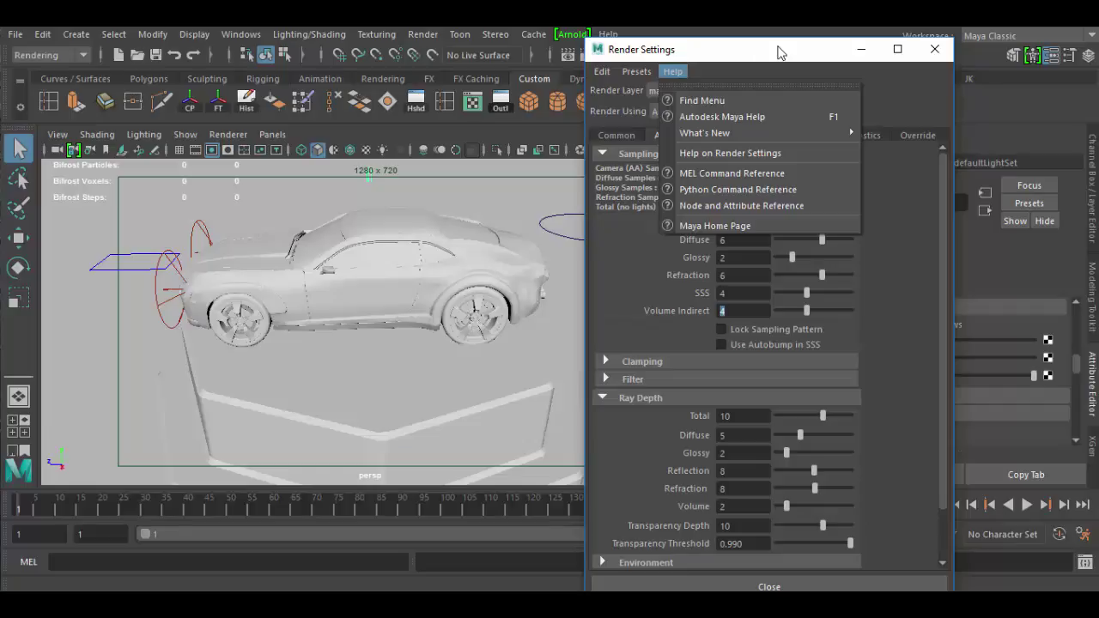
{"action": "left_click", "coordinate": [781, 52]}
{"action": "left_click_drag", "start_coordinate": [774, 61], "coordinate": [731, 54]}
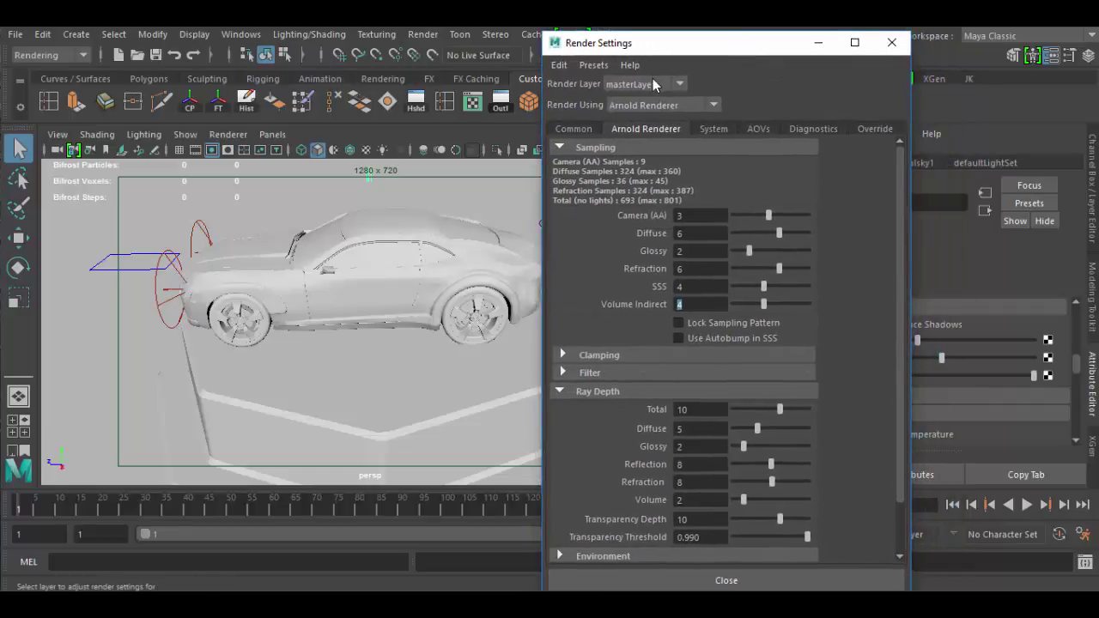
{"action": "left_click", "coordinate": [682, 85]}
{"action": "left_click", "coordinate": [735, 96]}
{"action": "left_click", "coordinate": [713, 104]}
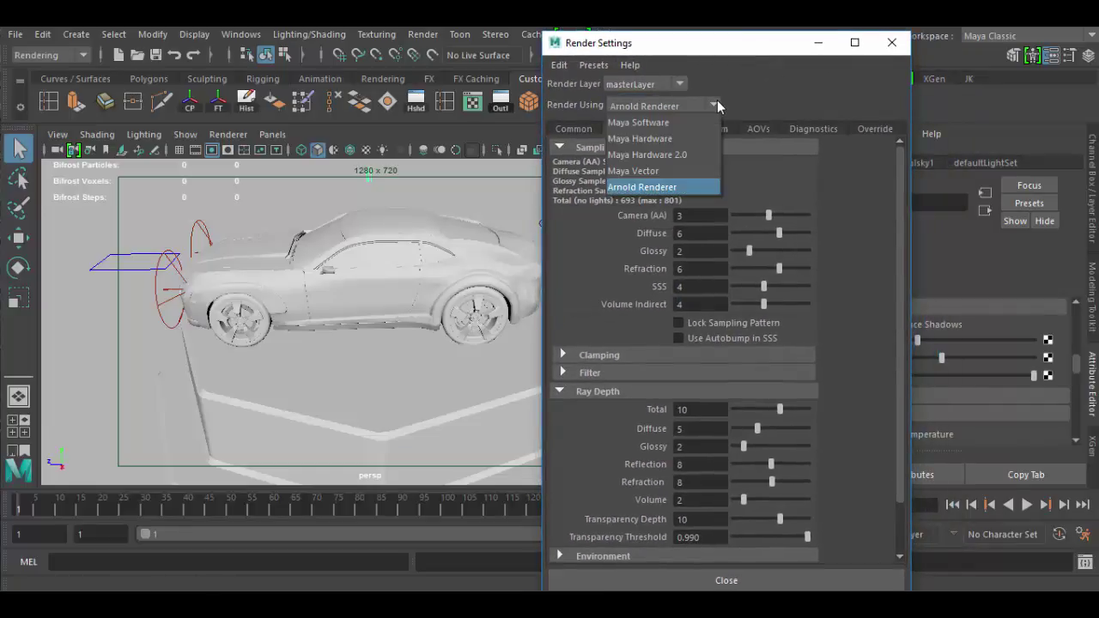
{"action": "left_click", "coordinate": [788, 99]}
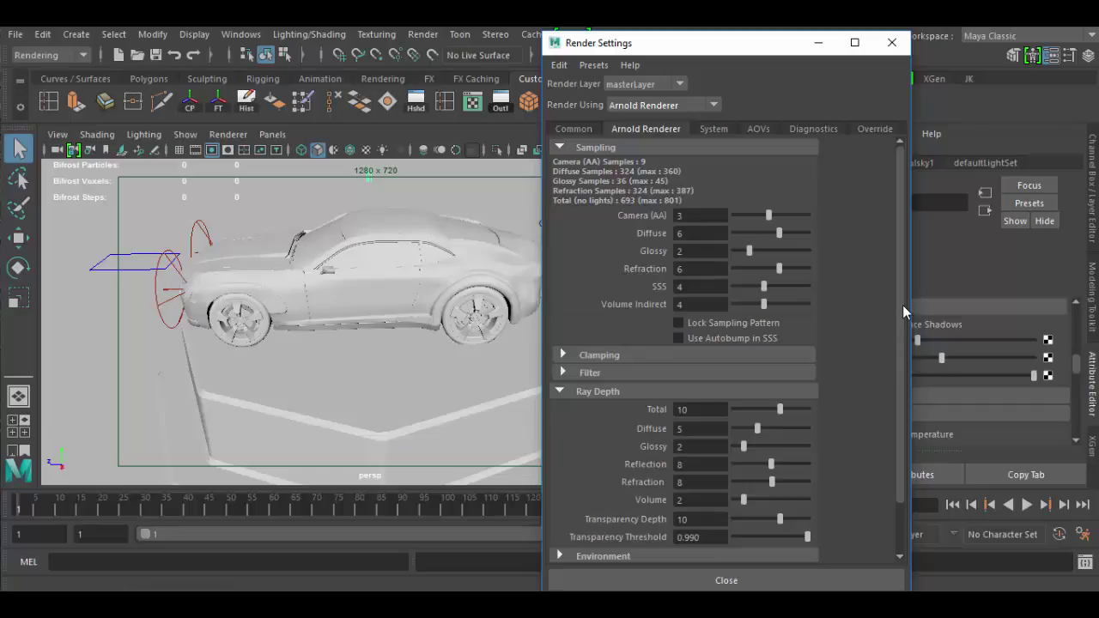
Select the Total ray depth value, move to Diffuse ray depth, and scroll the panel
{"action": "left_click_drag", "start_coordinate": [902, 304], "coordinate": [908, 410]}
{"action": "double_click", "coordinate": [693, 354]}
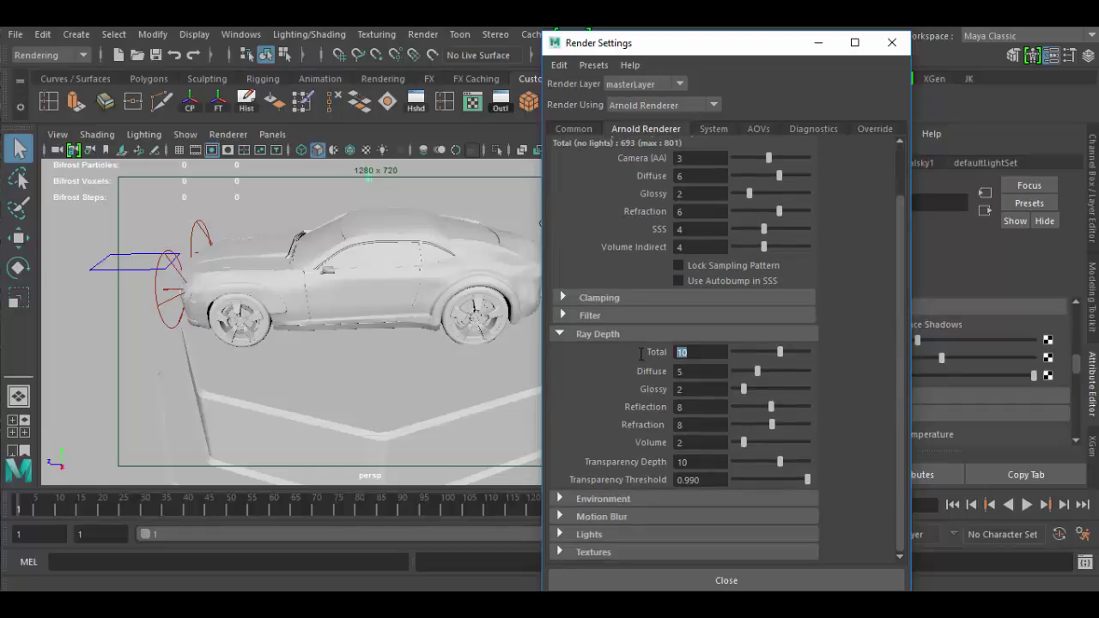
{"action": "key", "text": "Tab"}
{"action": "key", "text": "Tab"}
{"action": "key", "text": "Tab"}
{"action": "key", "text": "Tab"}
{"action": "scroll", "coordinate": [647, 216], "scroll_direction": "up", "scroll_amount": 2}
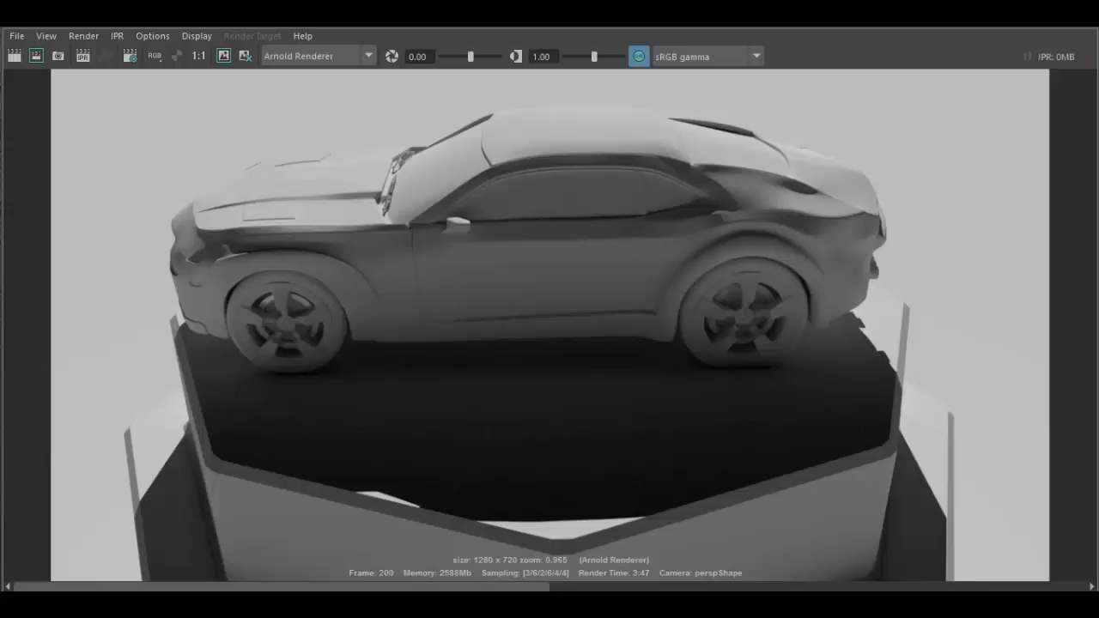
Flip between the 0:23 and 3:47 stored renders, ending on the 3:47 render
{"action": "left_click", "coordinate": [686, 587]}
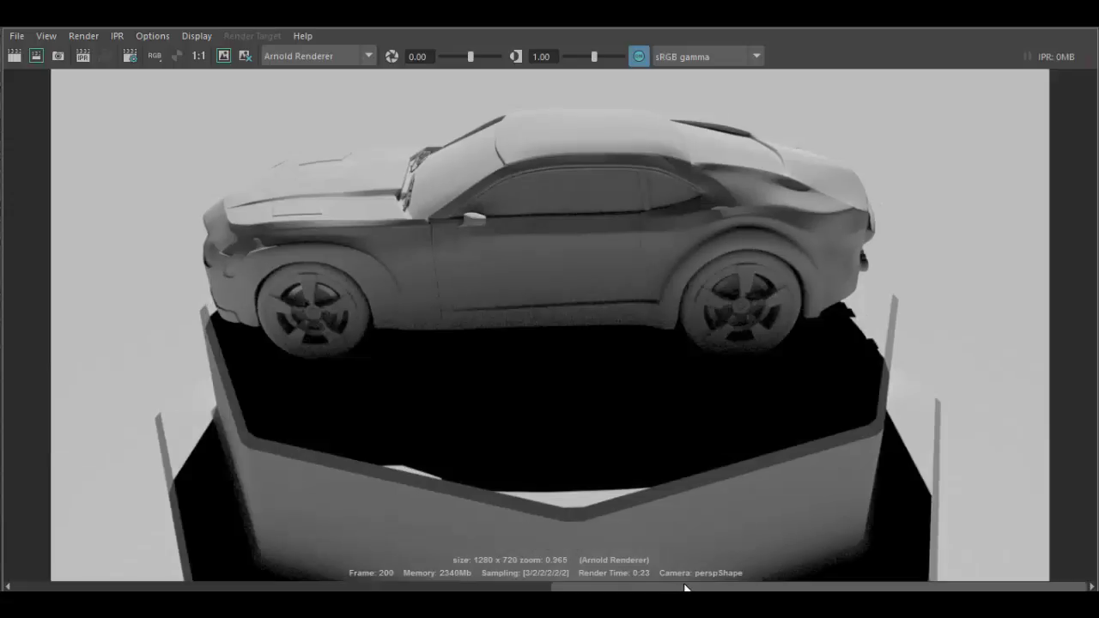
{"action": "left_click", "coordinate": [296, 587]}
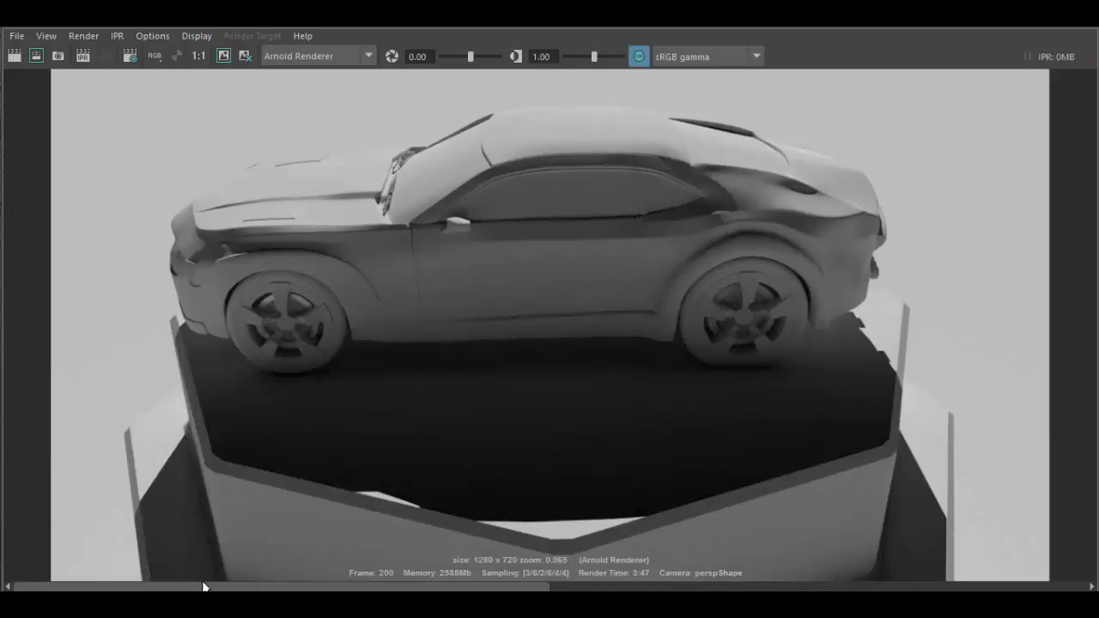
{"action": "left_click", "coordinate": [815, 587]}
{"action": "left_click", "coordinate": [292, 587]}
{"action": "left_click", "coordinate": [857, 587]}
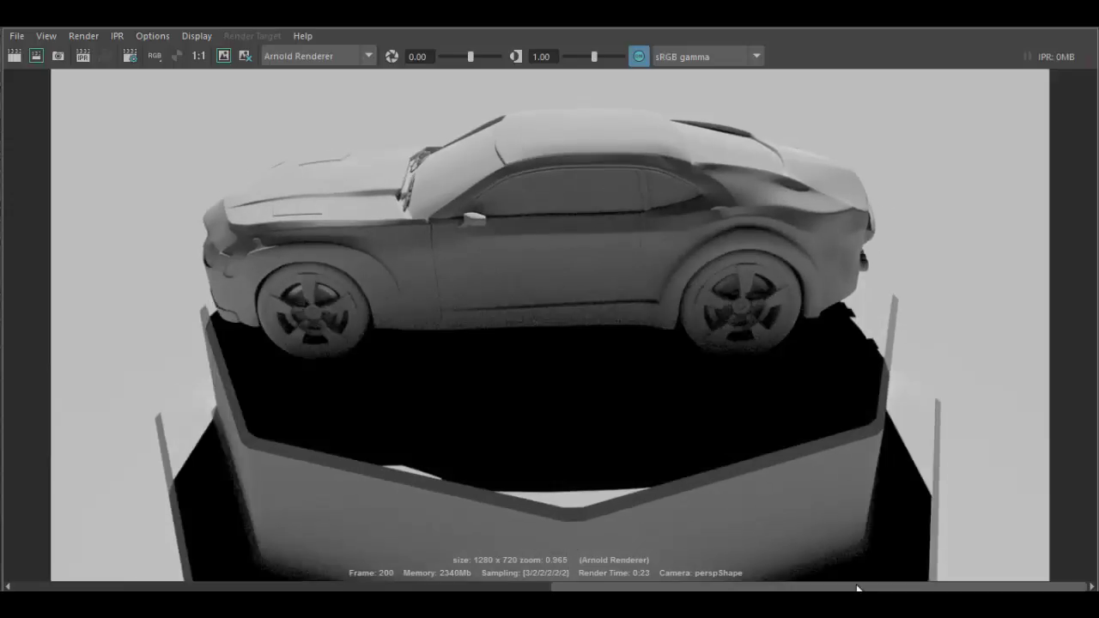
{"action": "left_click", "coordinate": [333, 587]}
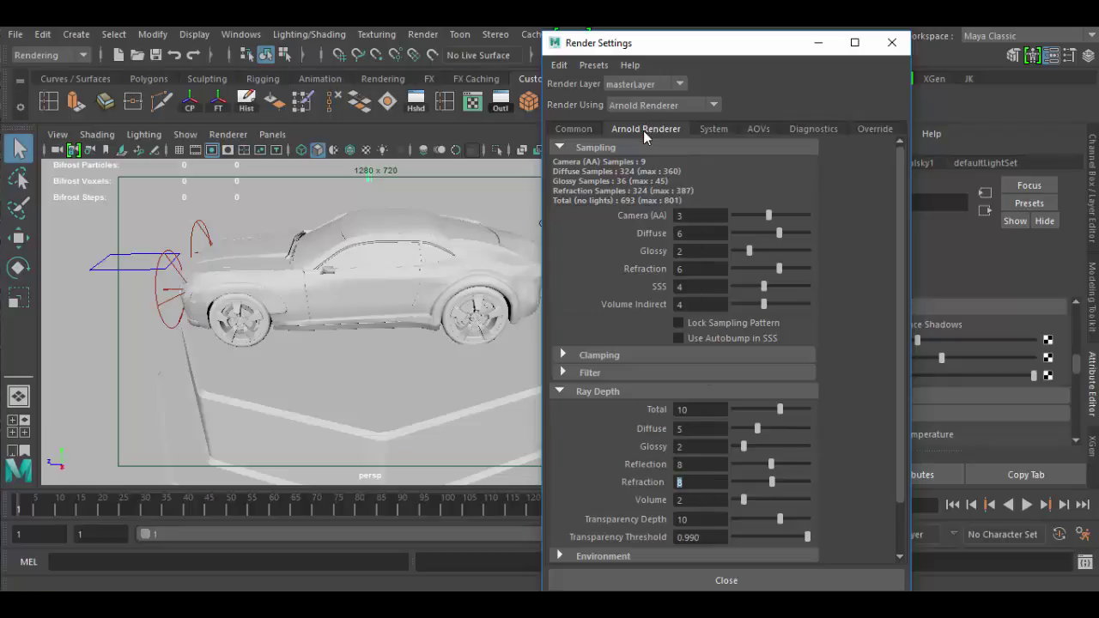
On the Common tab, confirm name.#.ext naming, end frame 200 and the persp camera
{"action": "left_click", "coordinate": [581, 129]}
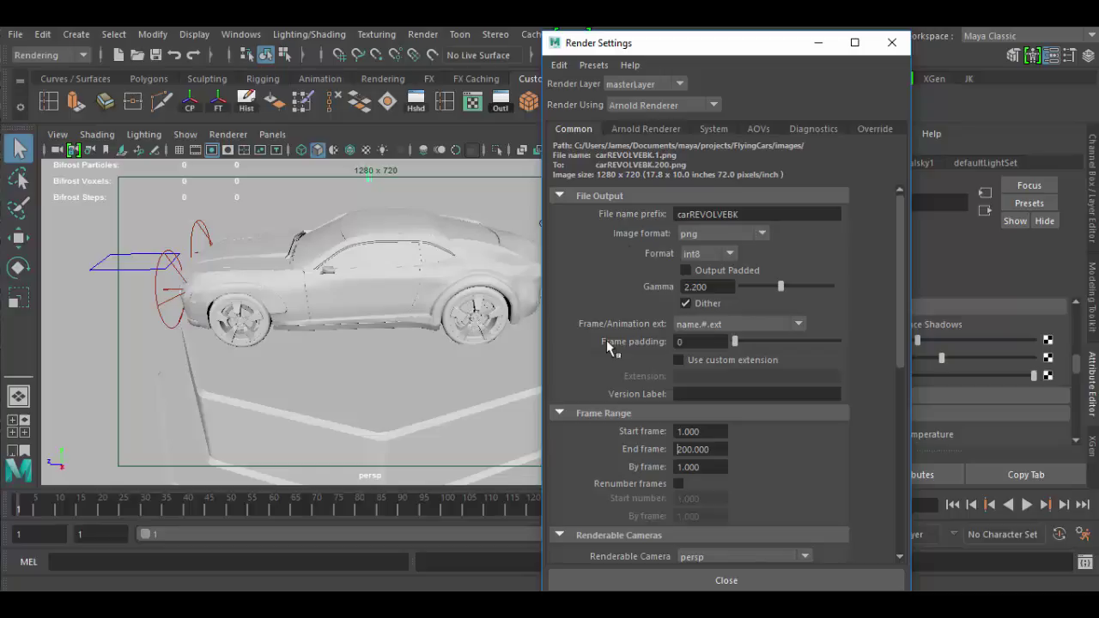
{"action": "left_click", "coordinate": [761, 322]}
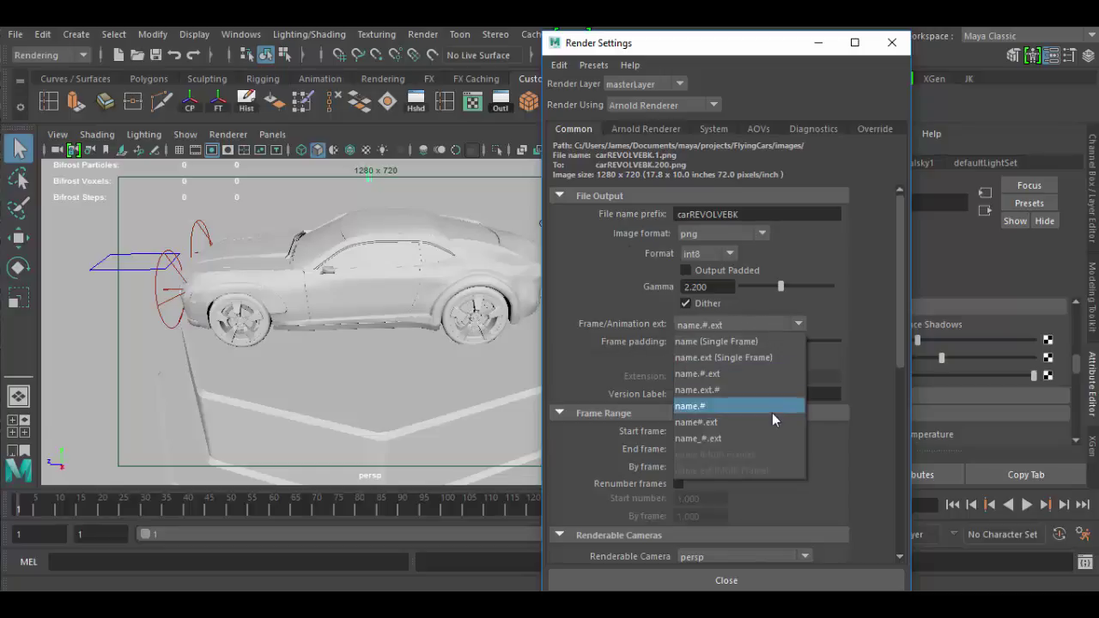
{"action": "left_click", "coordinate": [828, 326]}
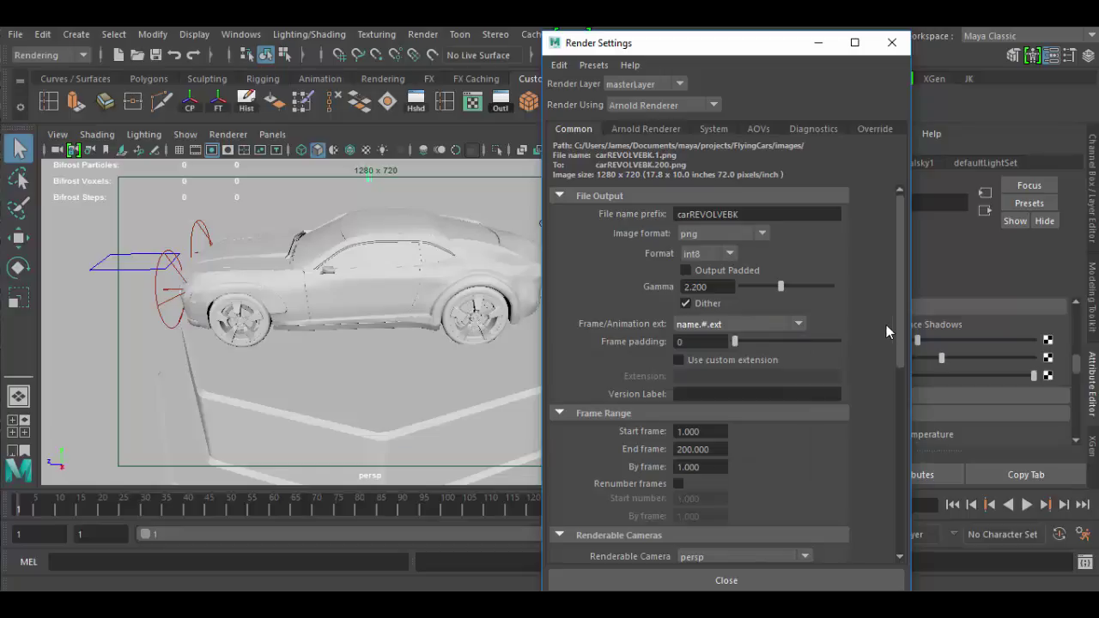
{"action": "left_click_drag", "start_coordinate": [901, 340], "coordinate": [901, 386]}
{"action": "double_click", "coordinate": [709, 341]}
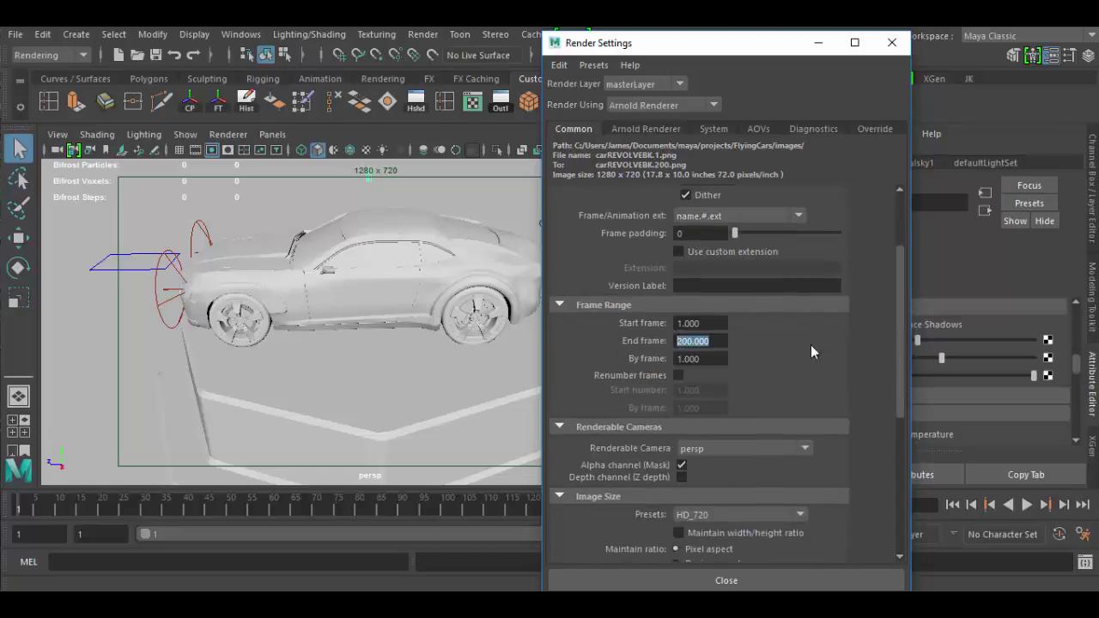
{"action": "left_click_drag", "start_coordinate": [896, 338], "coordinate": [901, 398]}
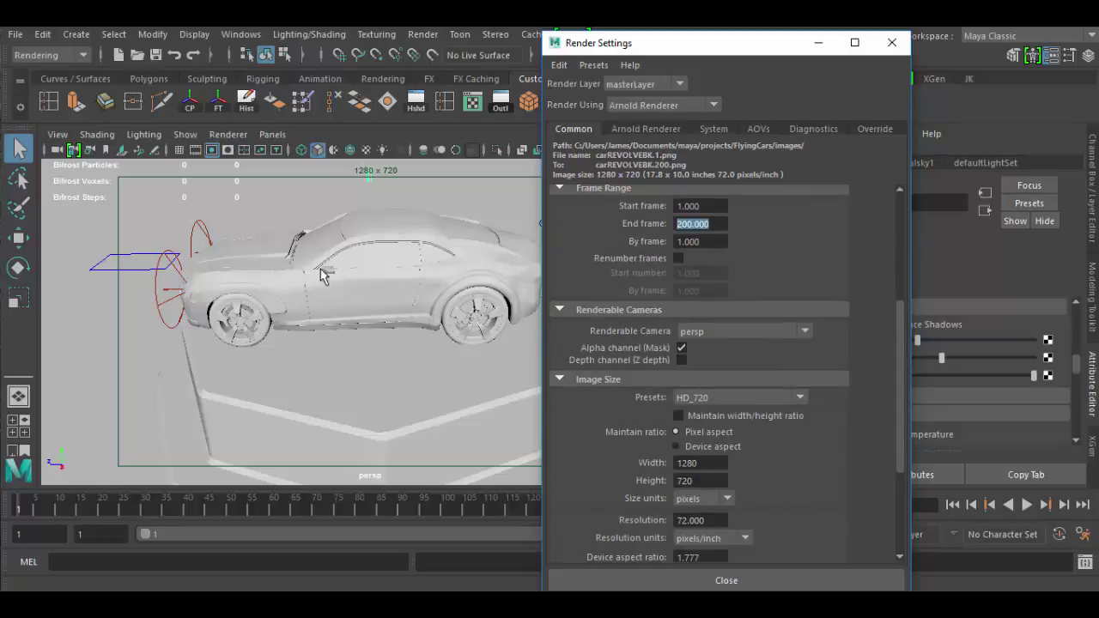
{"action": "left_click", "coordinate": [789, 332]}
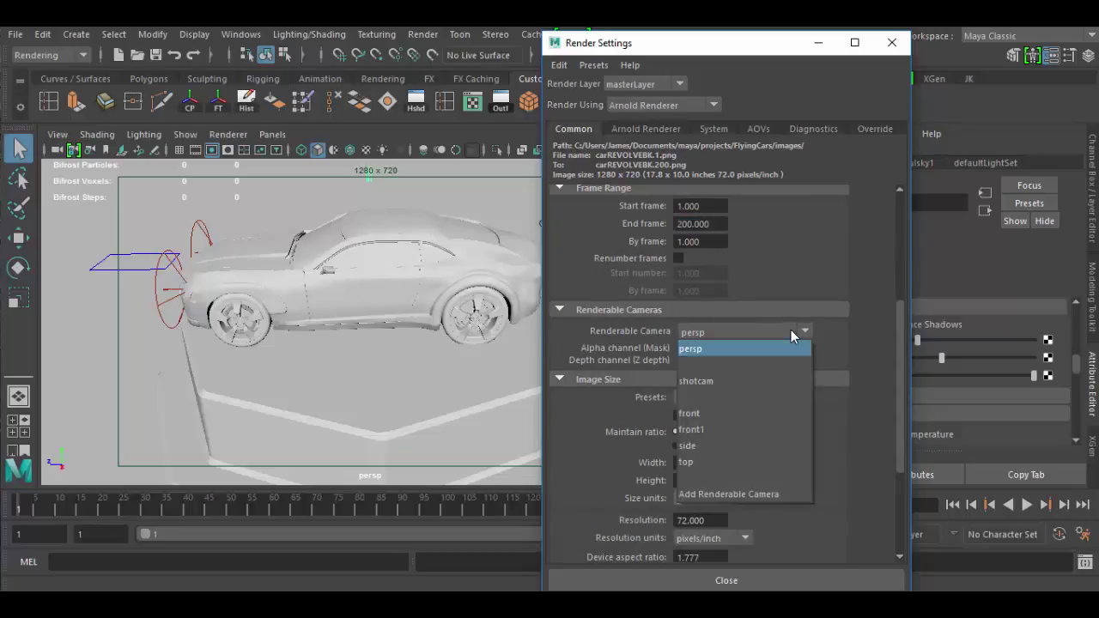
{"action": "left_click", "coordinate": [717, 343]}
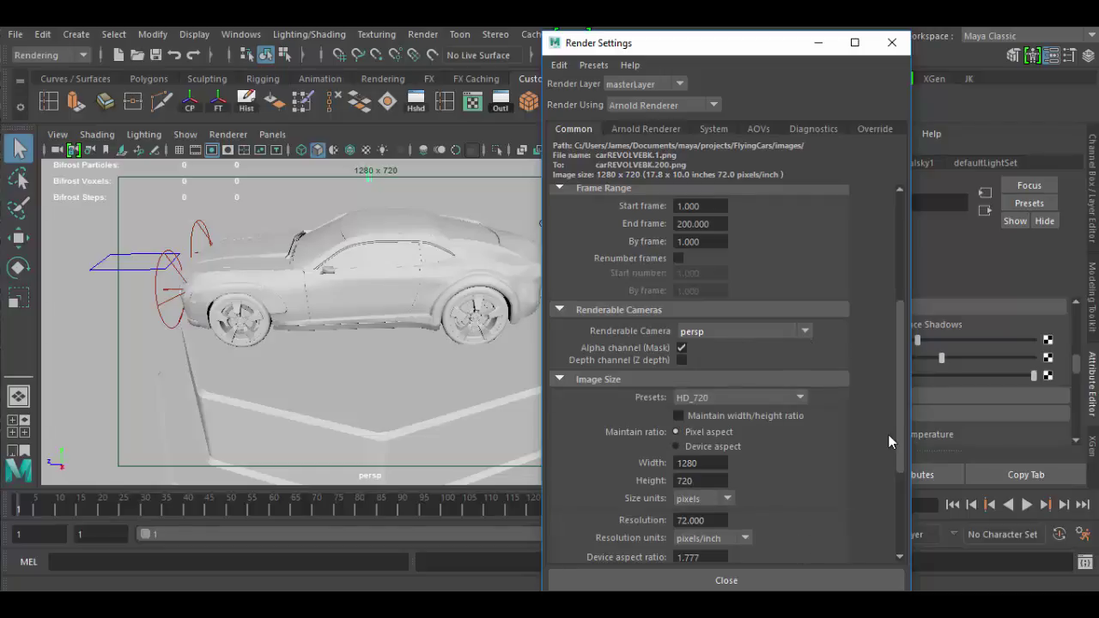
{"action": "left_click_drag", "start_coordinate": [899, 426], "coordinate": [856, 507]}
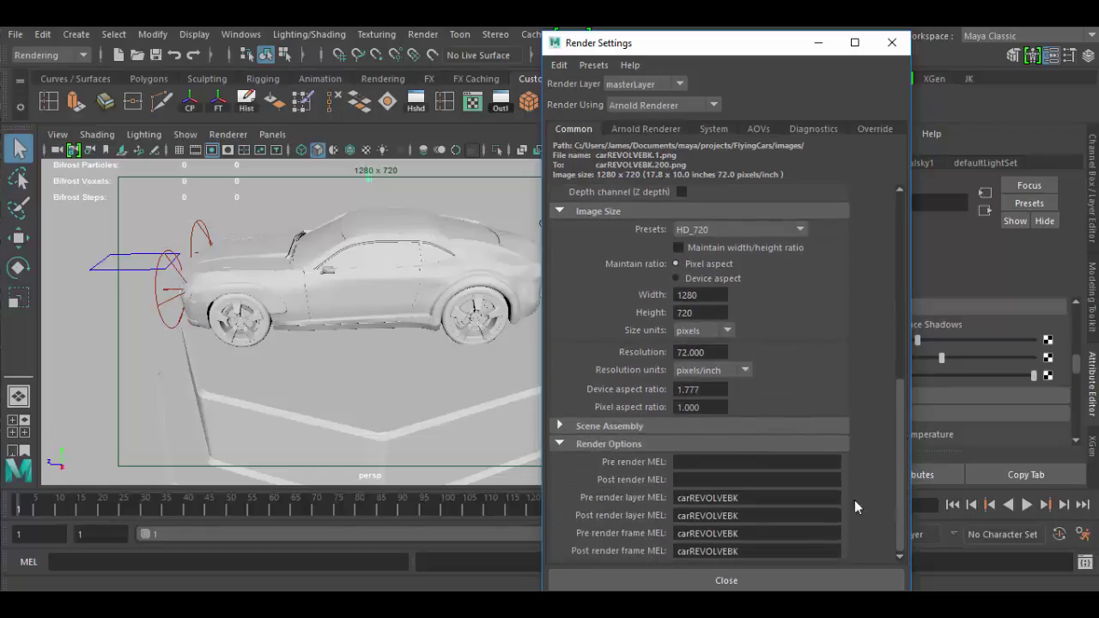
Choose the HD_540 preset for 960 × 540 output and return to the Common tab
{"action": "left_click", "coordinate": [801, 230]}
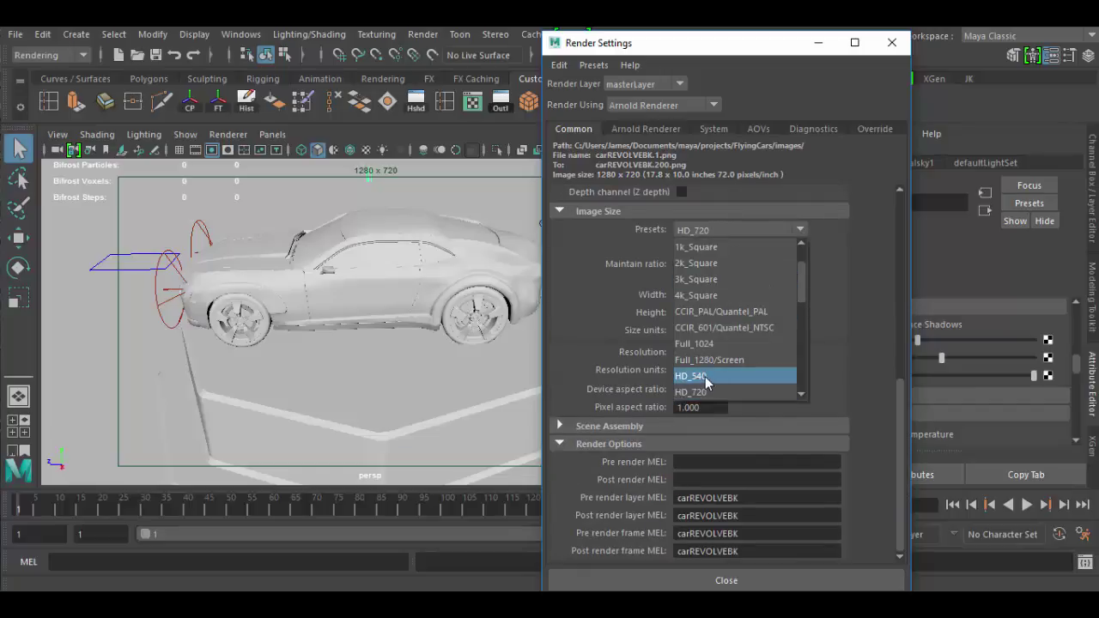
{"action": "key", "text": "Escape"}
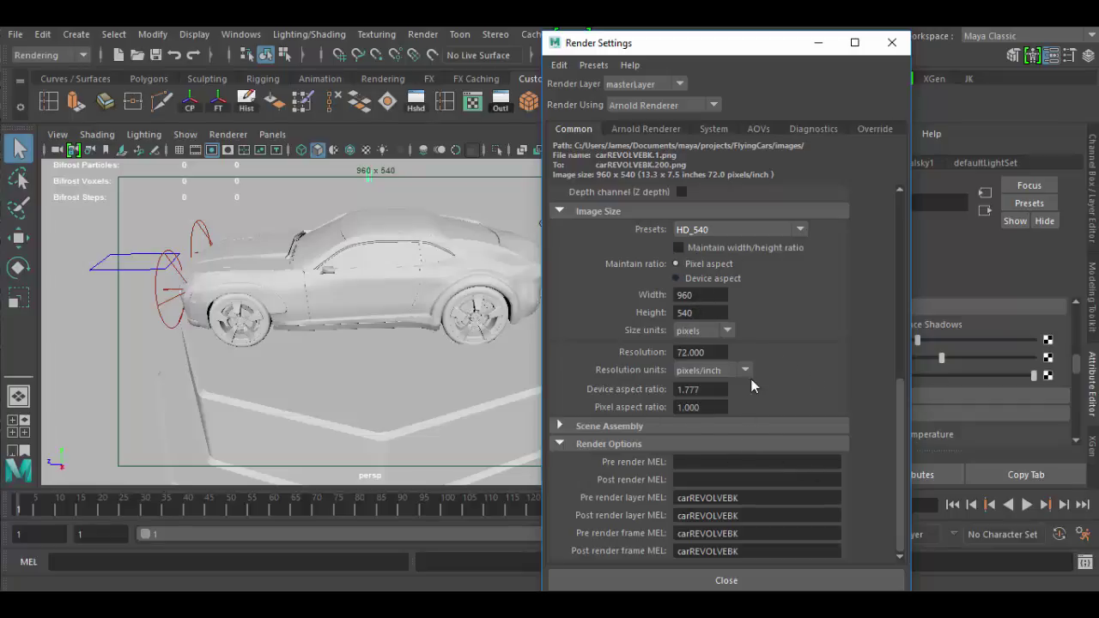
{"action": "left_click", "coordinate": [645, 131]}
{"action": "left_click", "coordinate": [575, 129]}
{"action": "left_click_drag", "start_coordinate": [689, 52], "coordinate": [829, 289]}
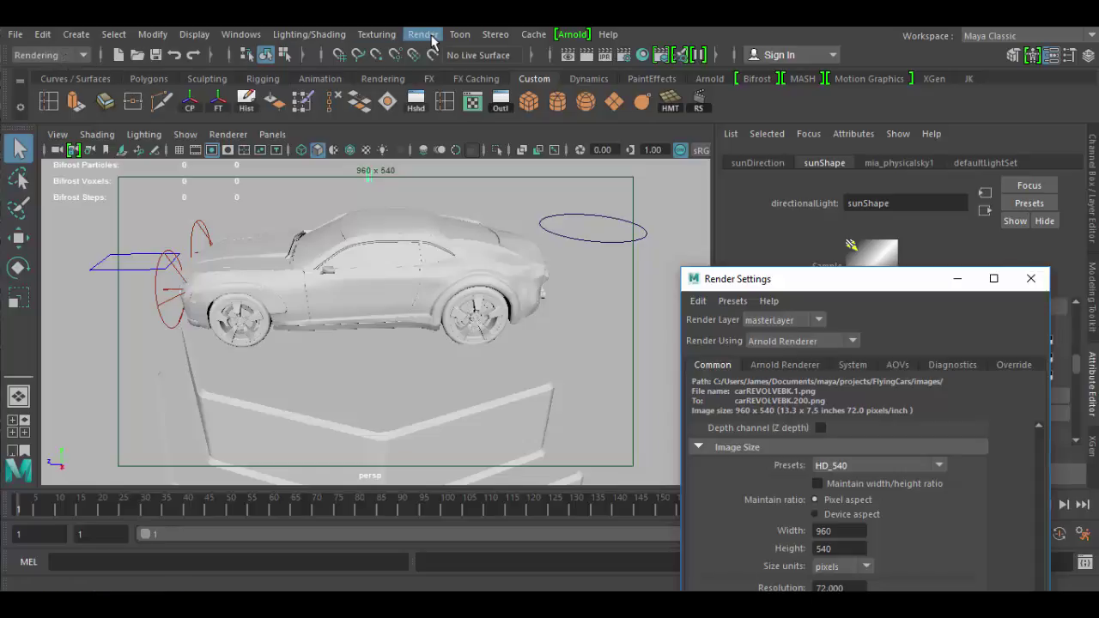
Switch the menu set to Modeling and back to Rendering, then open the Render menu
{"action": "left_click", "coordinate": [80, 55]}
{"action": "left_click", "coordinate": [74, 73]}
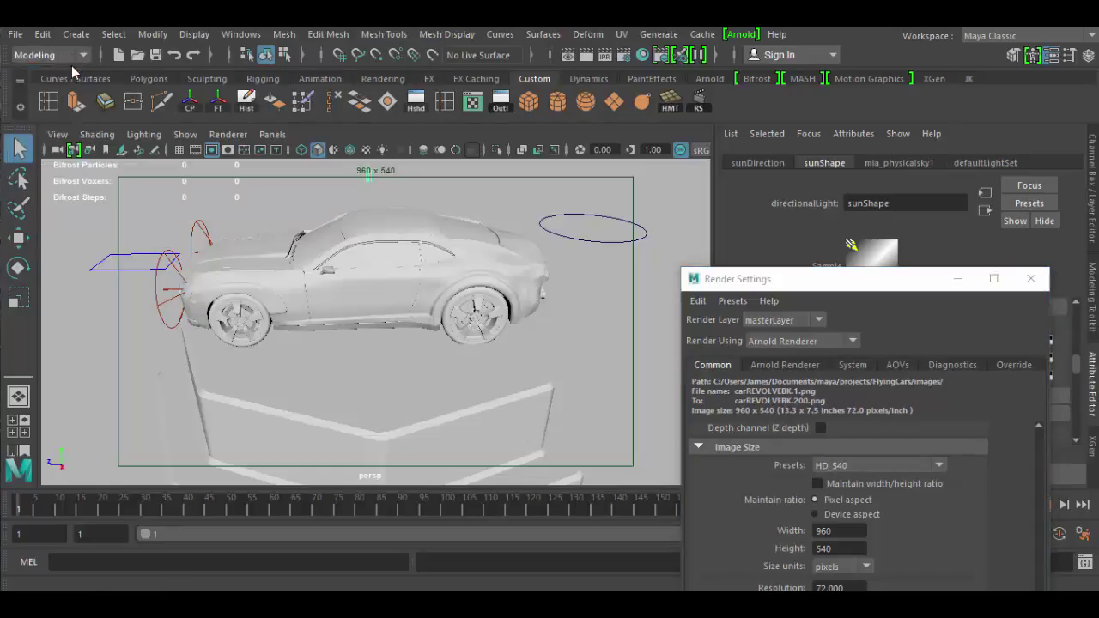
{"action": "left_click", "coordinate": [72, 53]}
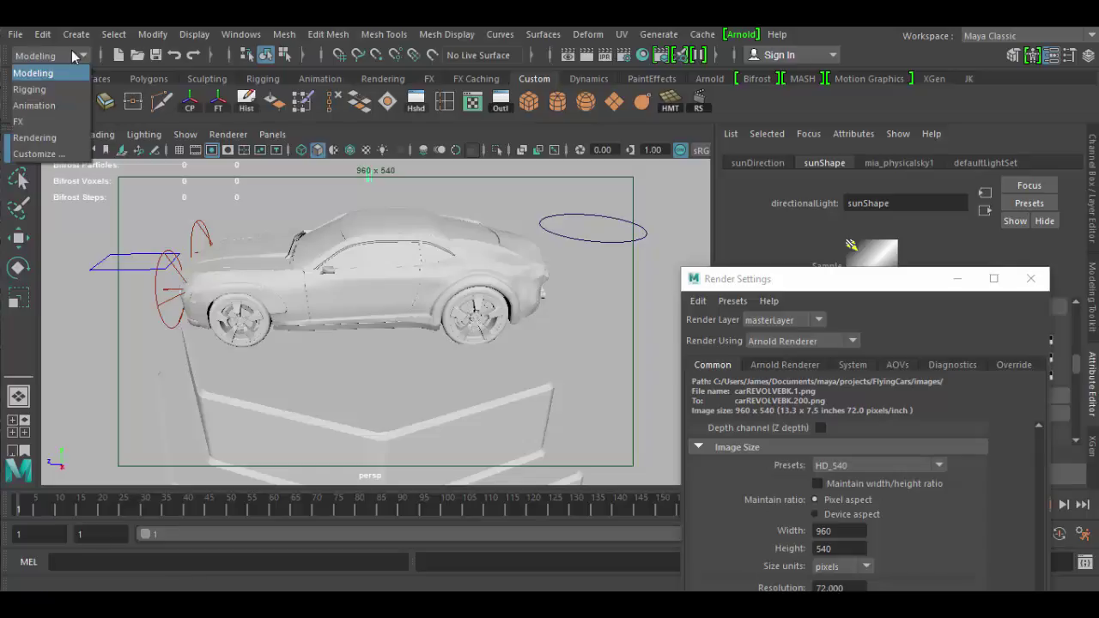
{"action": "left_click", "coordinate": [59, 137]}
{"action": "left_click", "coordinate": [415, 38]}
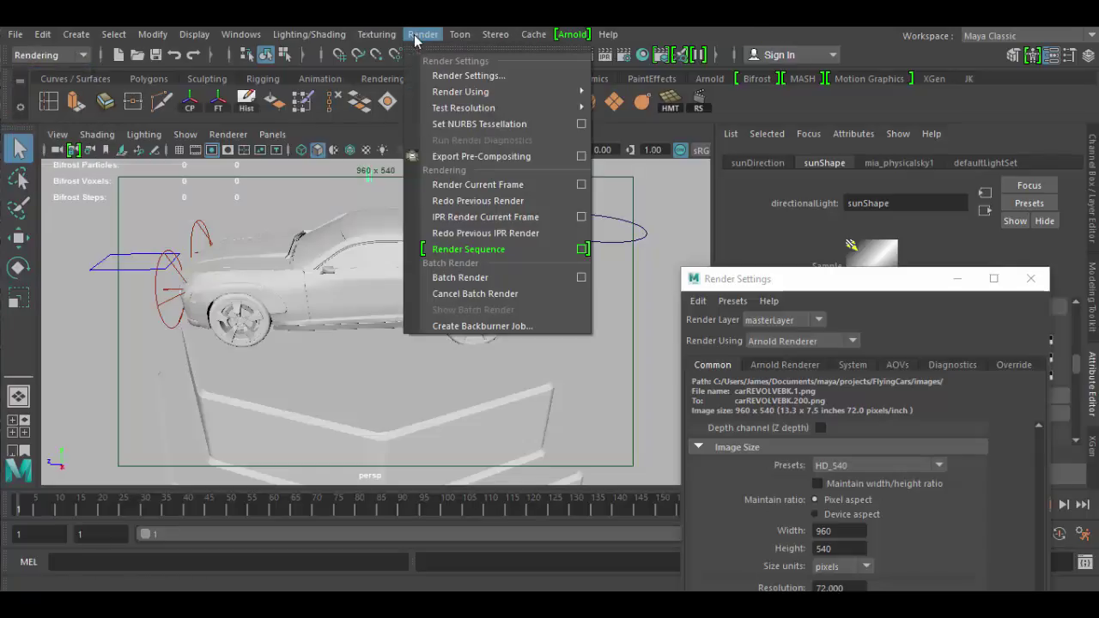
Dismiss the Render menu and move the Render Settings window higher, beside the viewport
{"action": "left_click", "coordinate": [668, 39]}
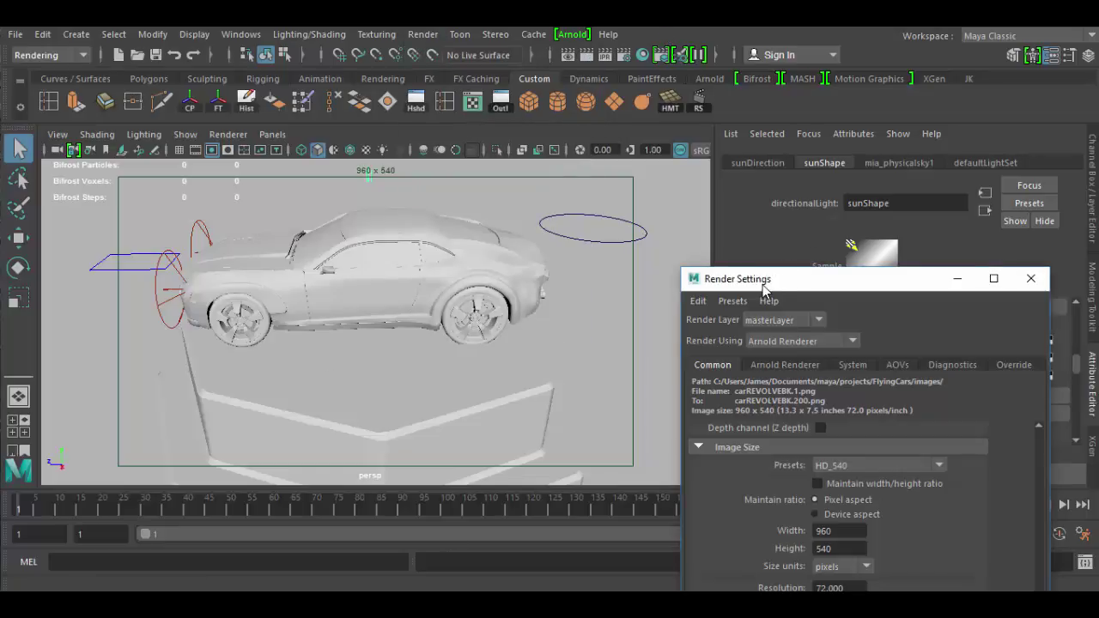
{"action": "left_click_drag", "start_coordinate": [764, 287], "coordinate": [744, 117]}
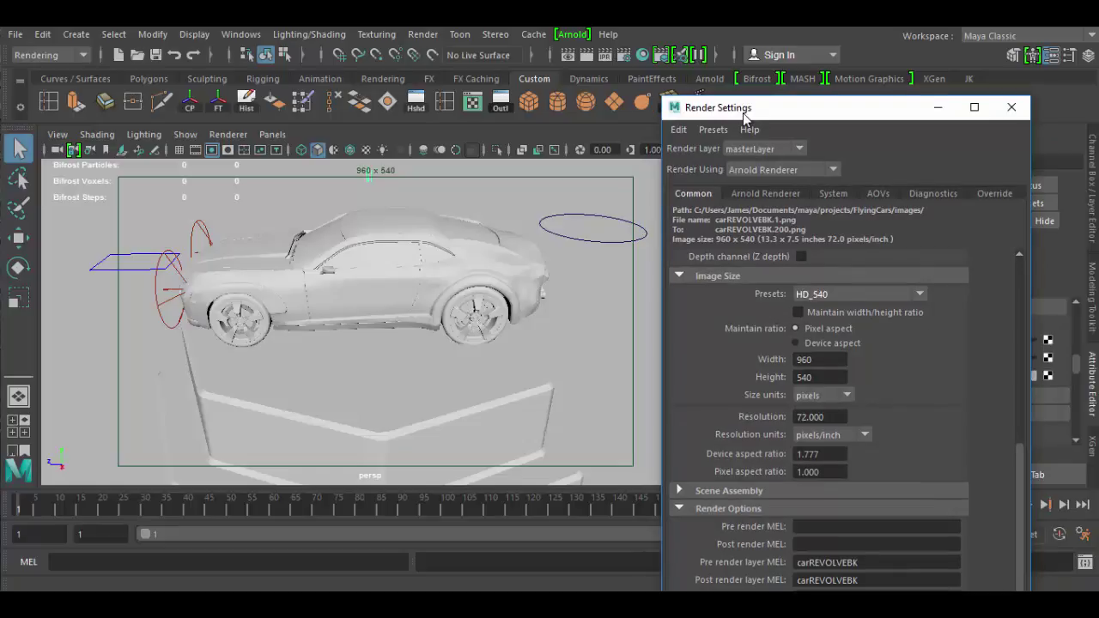